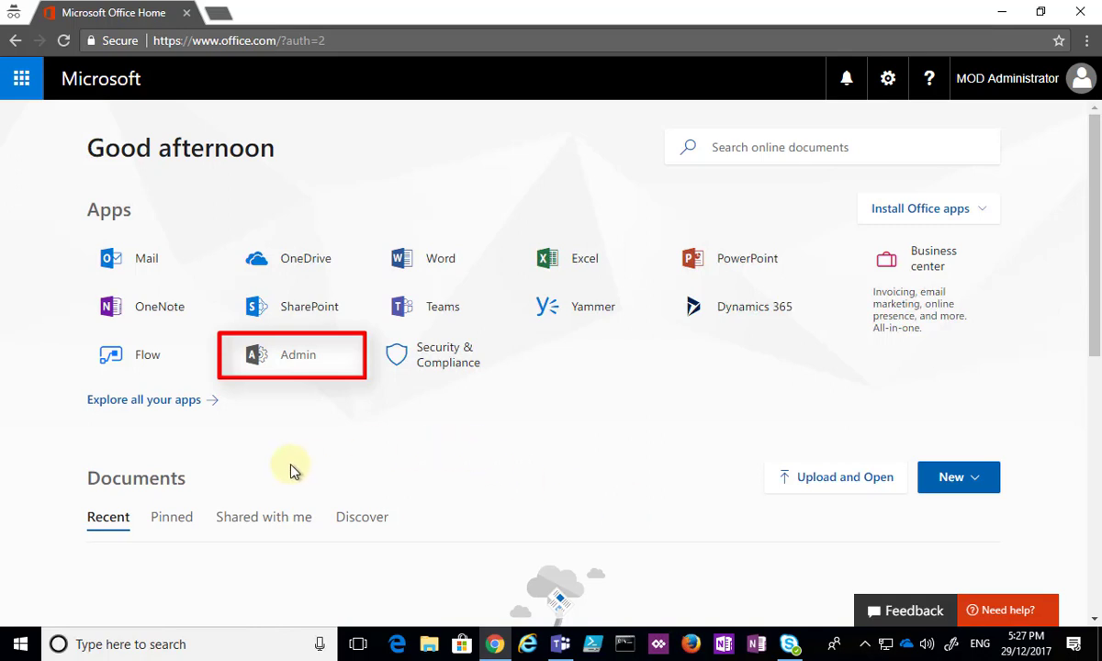
Step: Open the SharePoint admin center from the admin centers listed in the Office 365 Admin center
{"action": "left_click", "coordinate": [296, 359]}
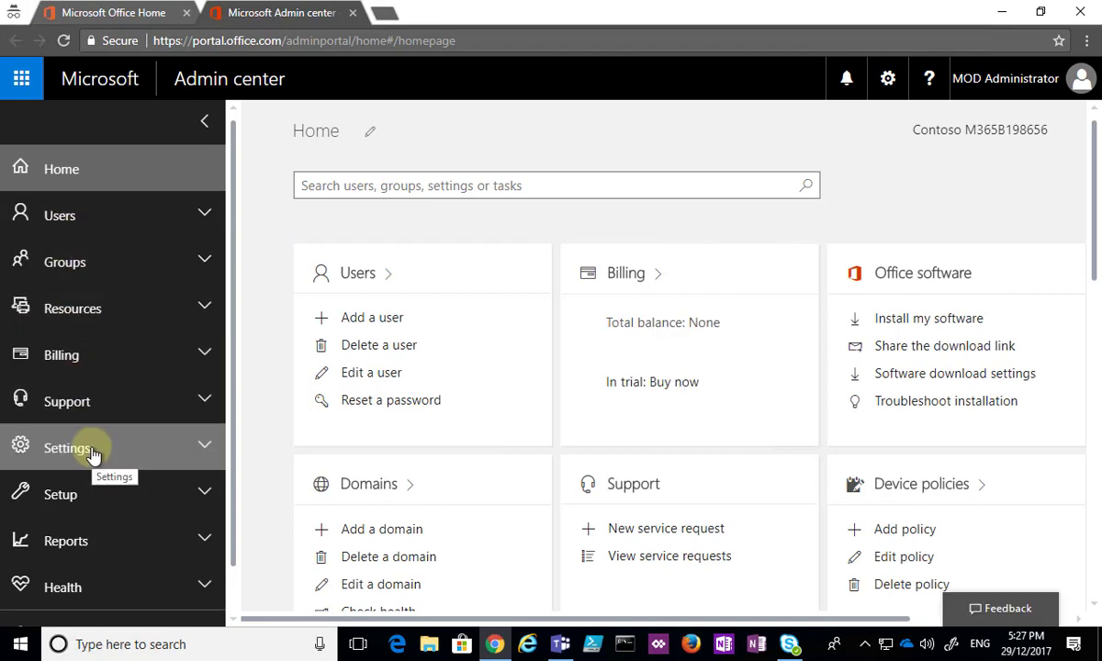
{"action": "scroll", "coordinate": [116, 471], "scroll_direction": "down", "scroll_amount": 1}
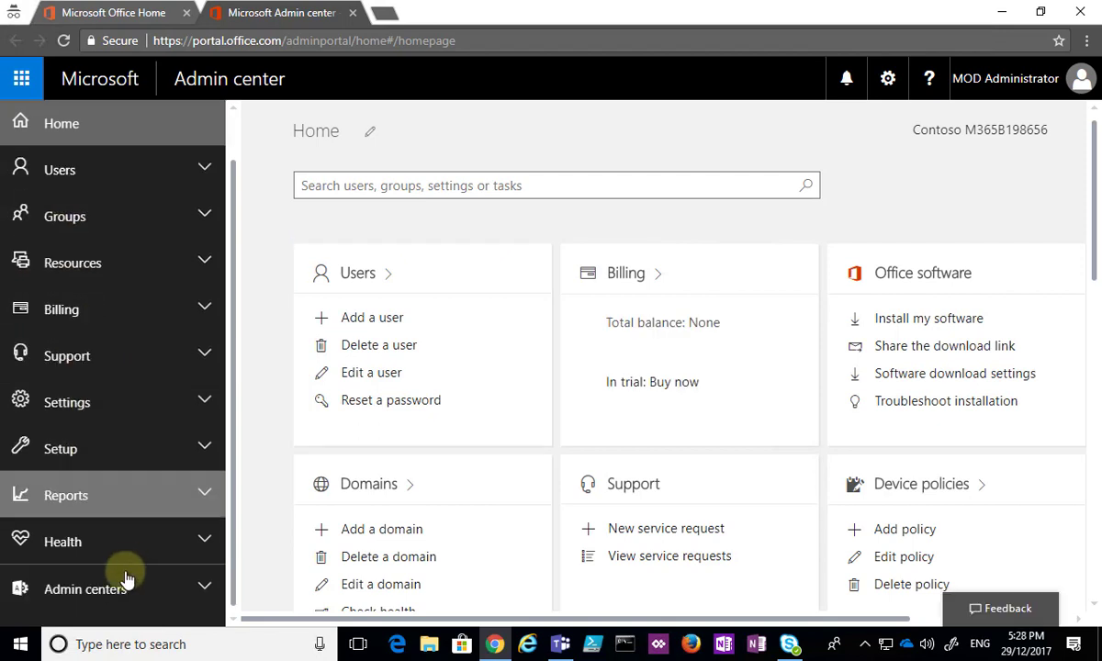
{"action": "left_click", "coordinate": [136, 605]}
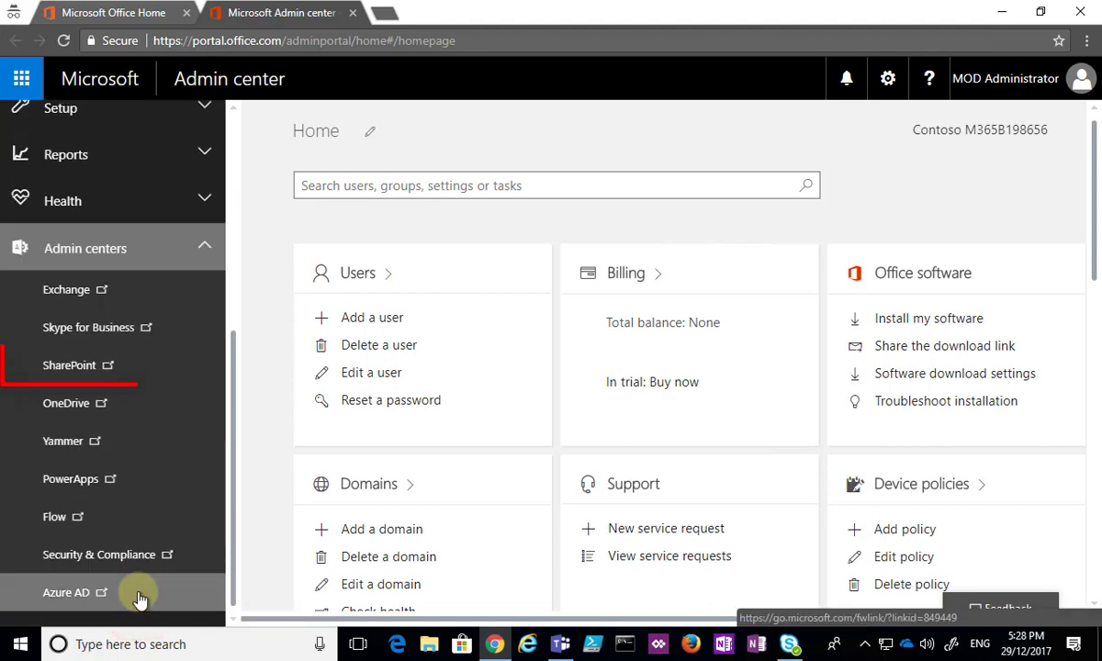
{"action": "left_click", "coordinate": [92, 369]}
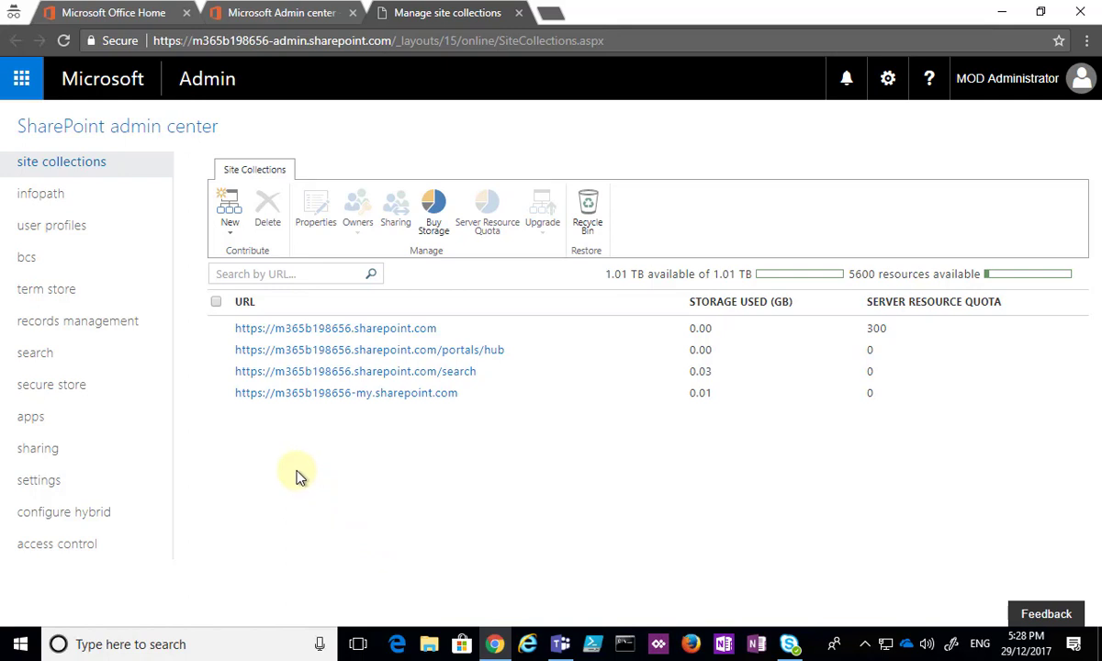
Step: Select the root site collection and look over its sharing settings, closing them without changes
{"action": "left_click", "coordinate": [219, 331]}
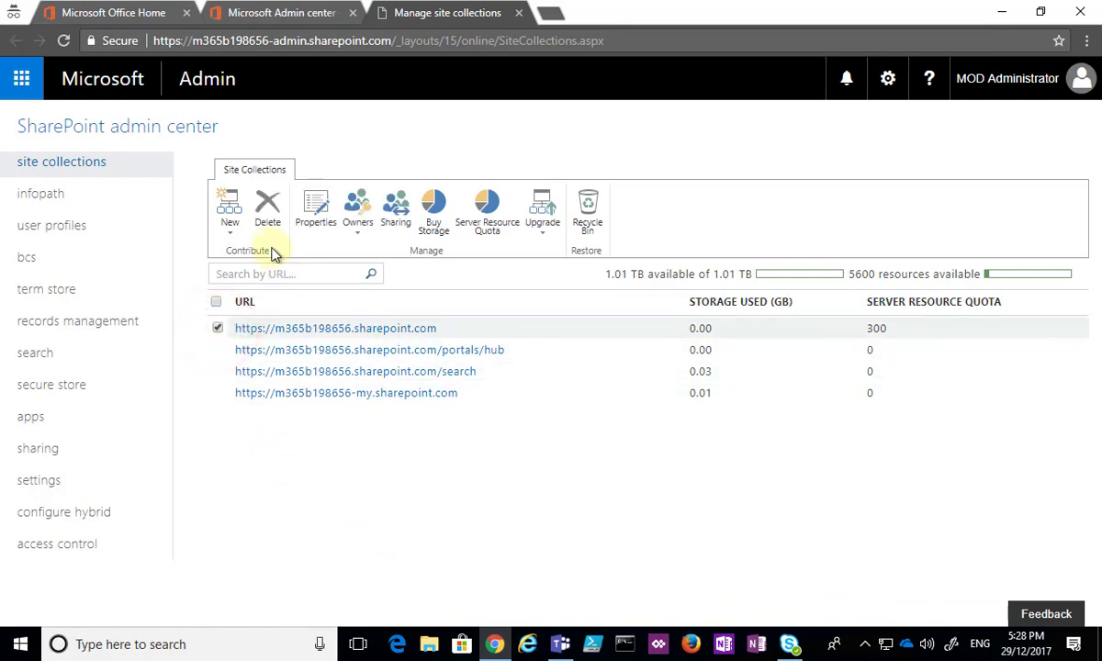
{"action": "left_click", "coordinate": [395, 208]}
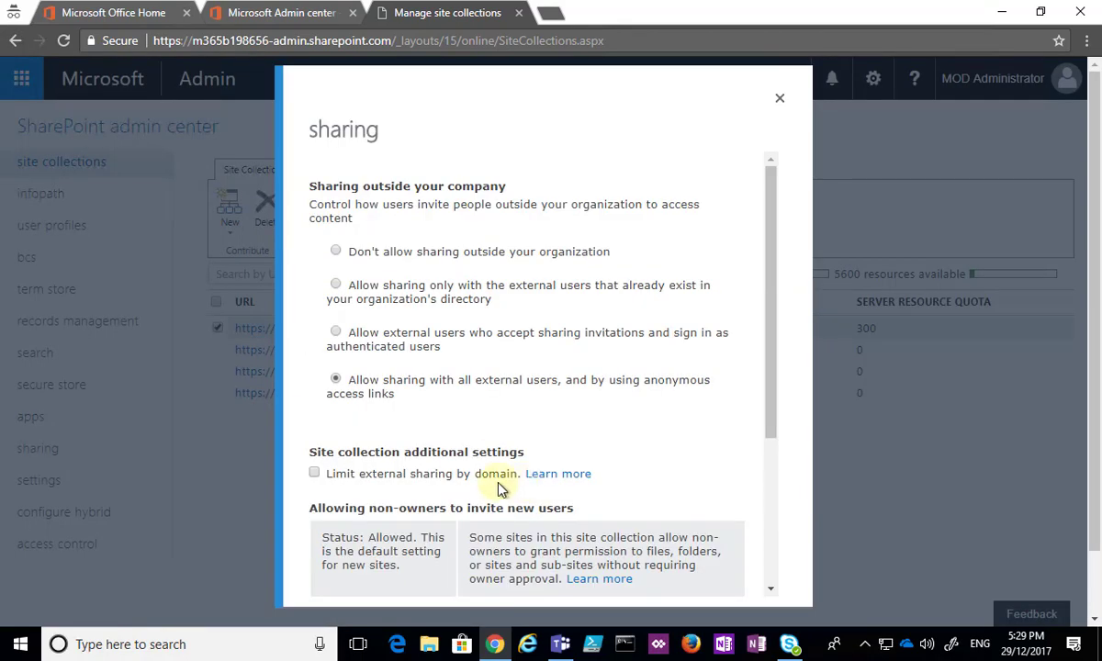
{"action": "scroll", "coordinate": [500, 458], "scroll_direction": "down", "scroll_amount": 5}
{"action": "scroll", "coordinate": [496, 464], "scroll_direction": "up", "scroll_amount": 5}
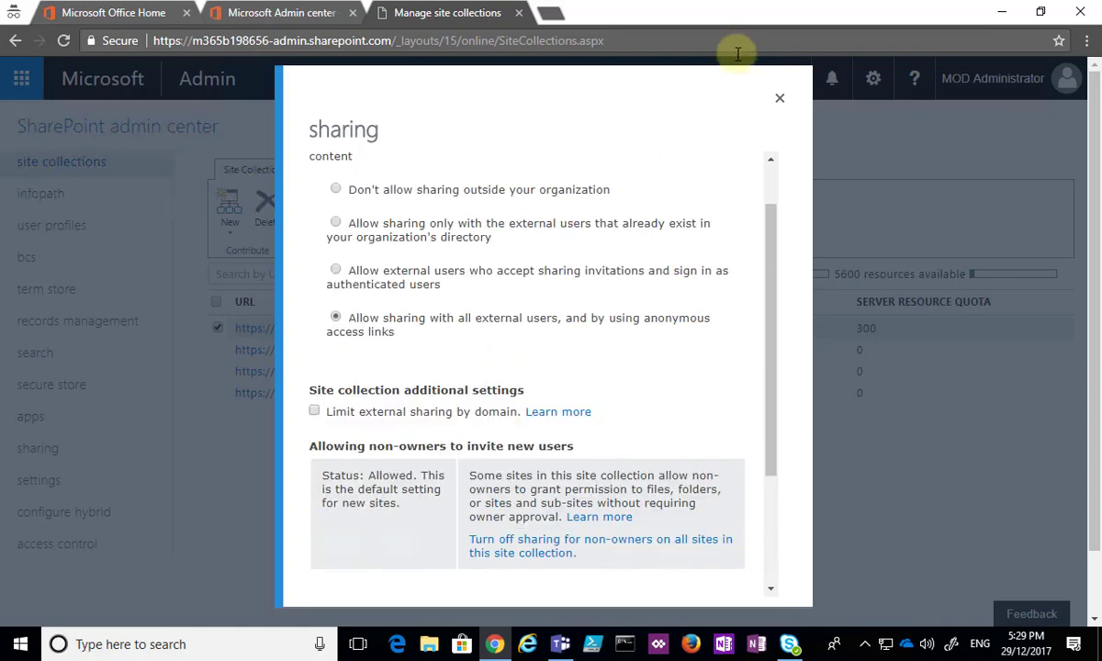
{"action": "left_click", "coordinate": [780, 98]}
Step: Set the root site collection's server resource quota to 600 resources and save it
{"action": "left_click", "coordinate": [484, 226]}
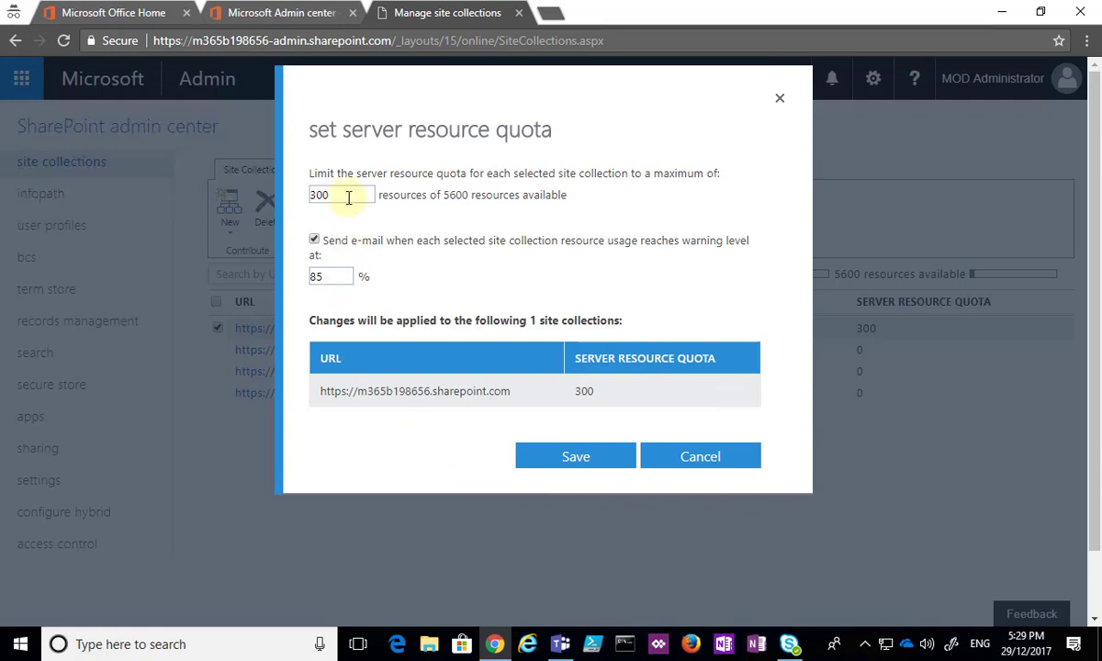
{"action": "left_click_drag", "start_coordinate": [347, 197], "coordinate": [287, 197]}
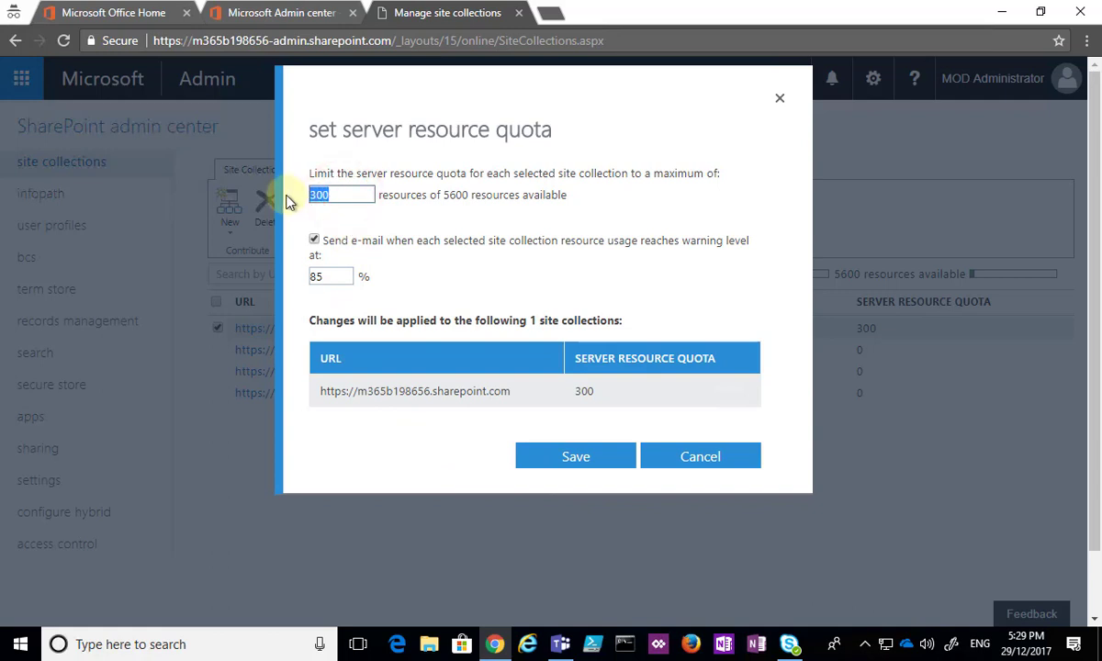
{"action": "type", "text": "600"}
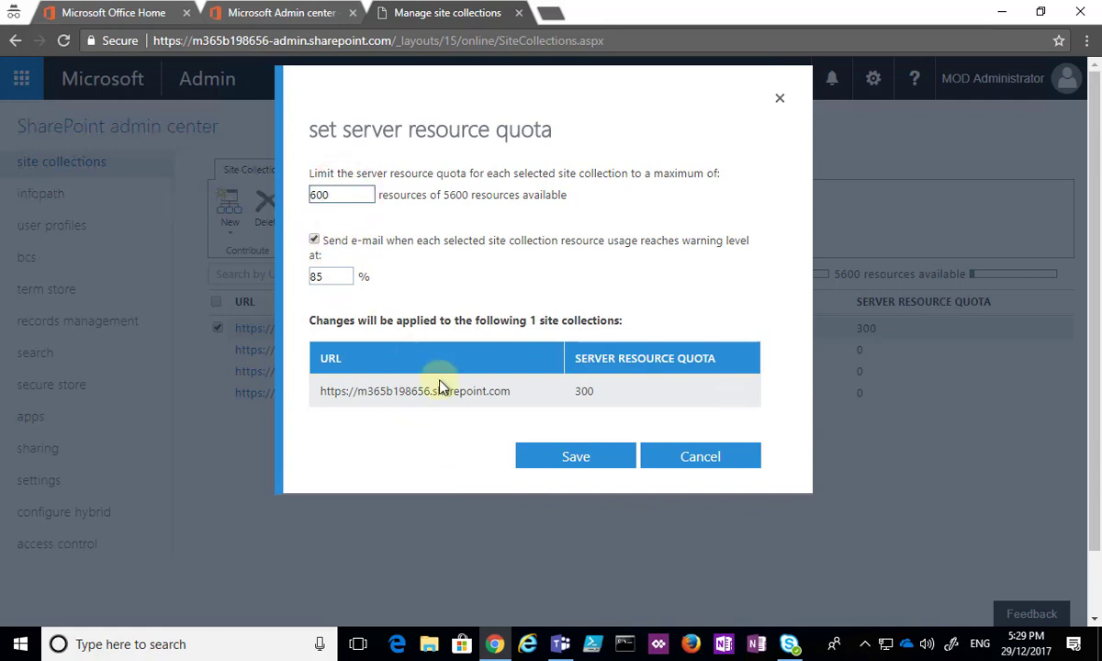
{"action": "left_click", "coordinate": [571, 457]}
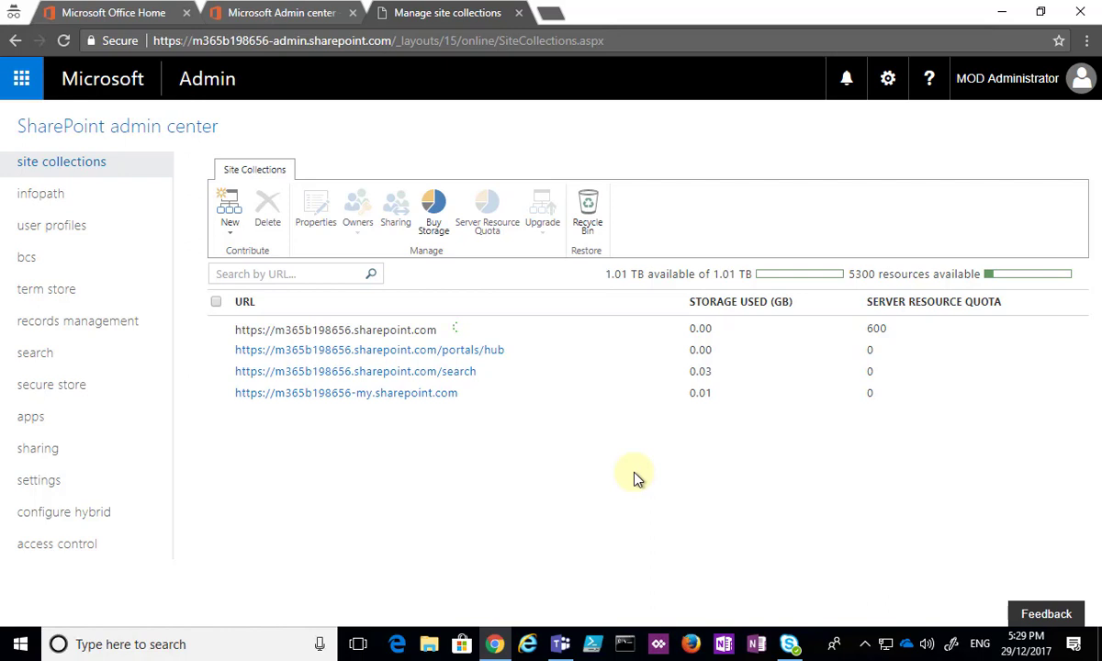
Step: View the properties of the /portals/hub site collection and close them
{"action": "left_click", "coordinate": [218, 351]}
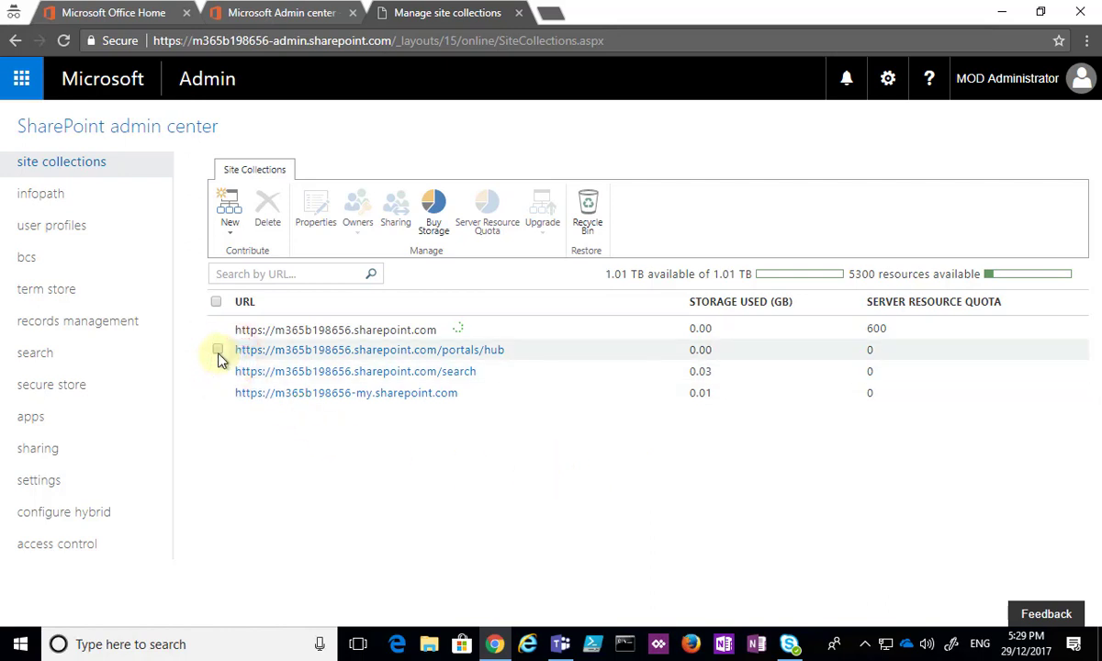
{"action": "left_click", "coordinate": [218, 351]}
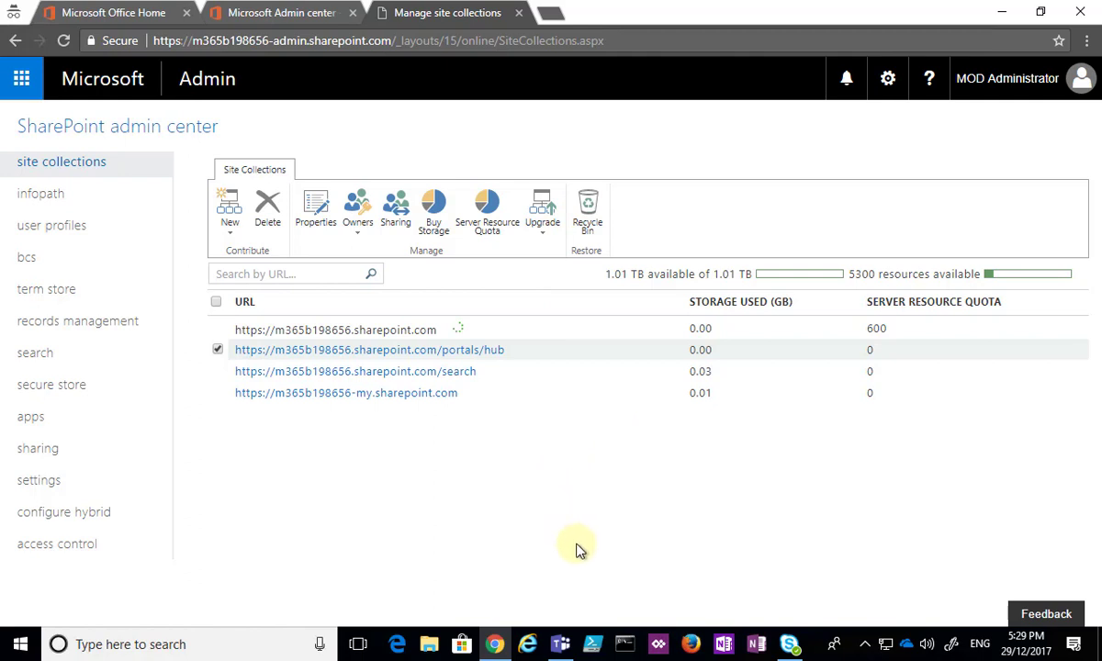
{"action": "mouse_move", "coordinate": [494, 644]}
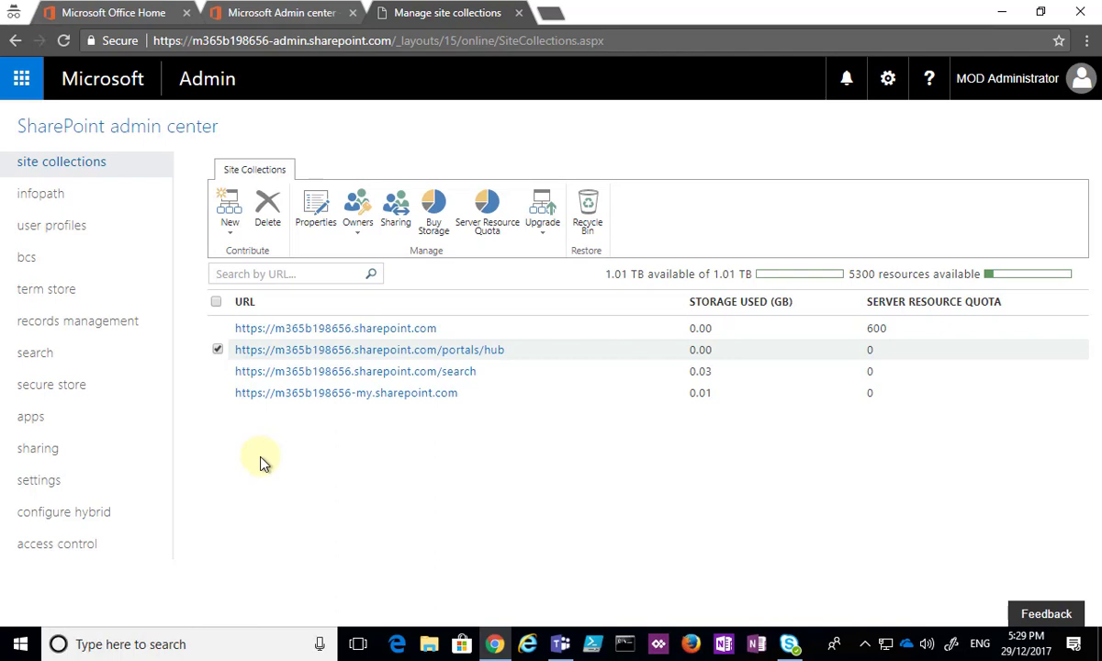
{"action": "left_click", "coordinate": [332, 358]}
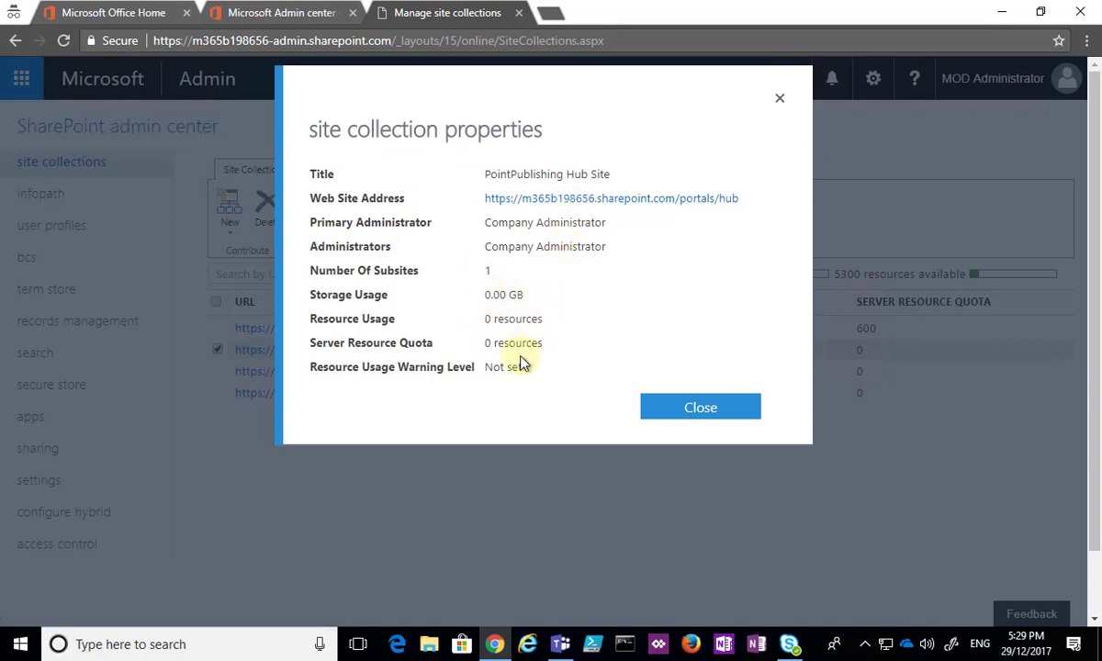
{"action": "left_click", "coordinate": [696, 415]}
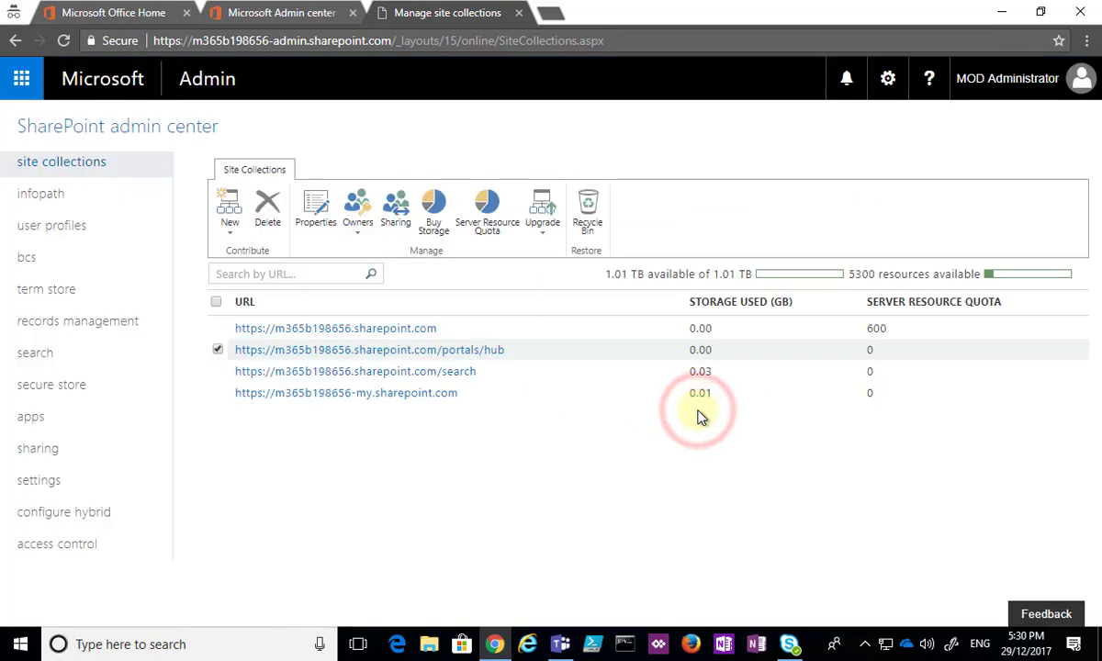
Step: Switch the selection to the root site collection and view its primary and site collection administrators without changing them
{"action": "left_click", "coordinate": [217, 348]}
{"action": "left_click", "coordinate": [218, 328]}
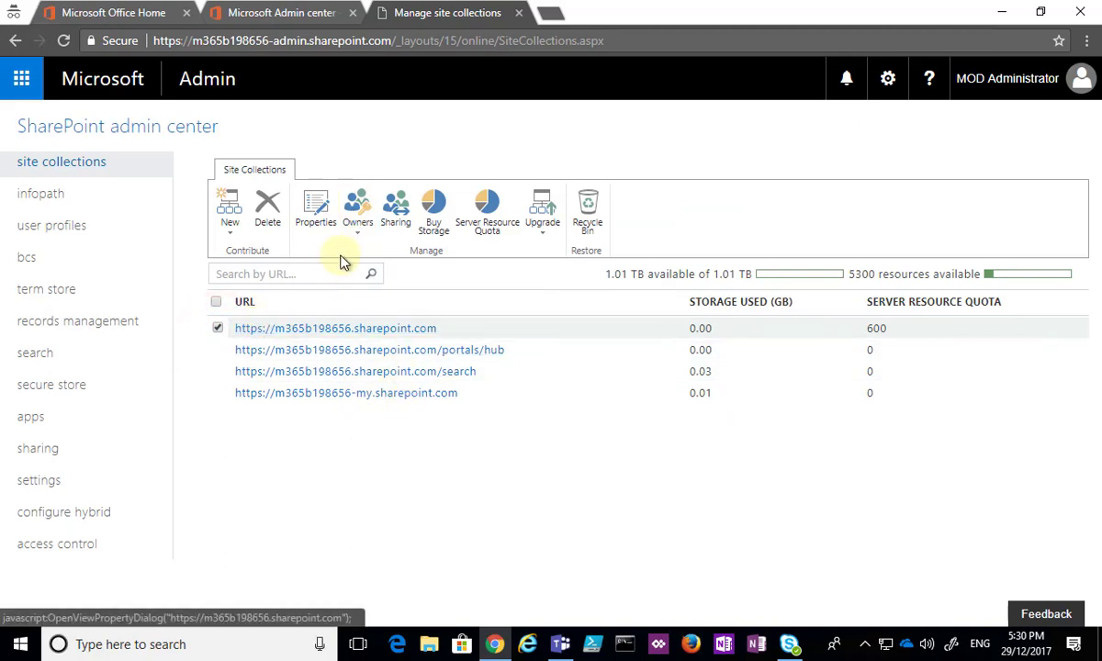
{"action": "left_click", "coordinate": [356, 227]}
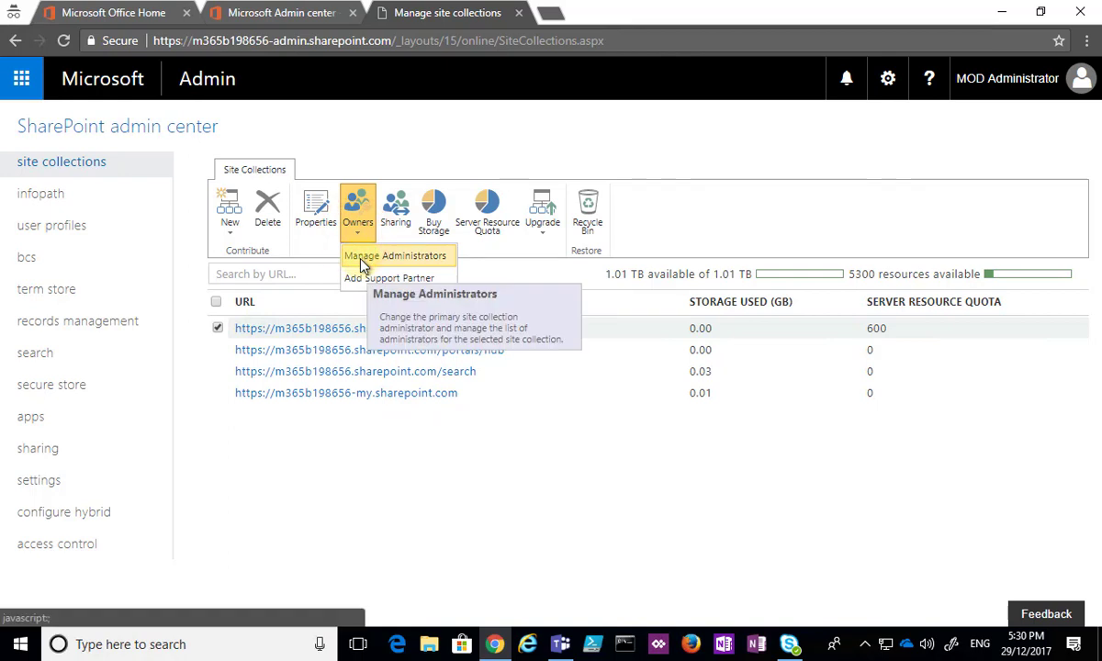
{"action": "left_click", "coordinate": [362, 259]}
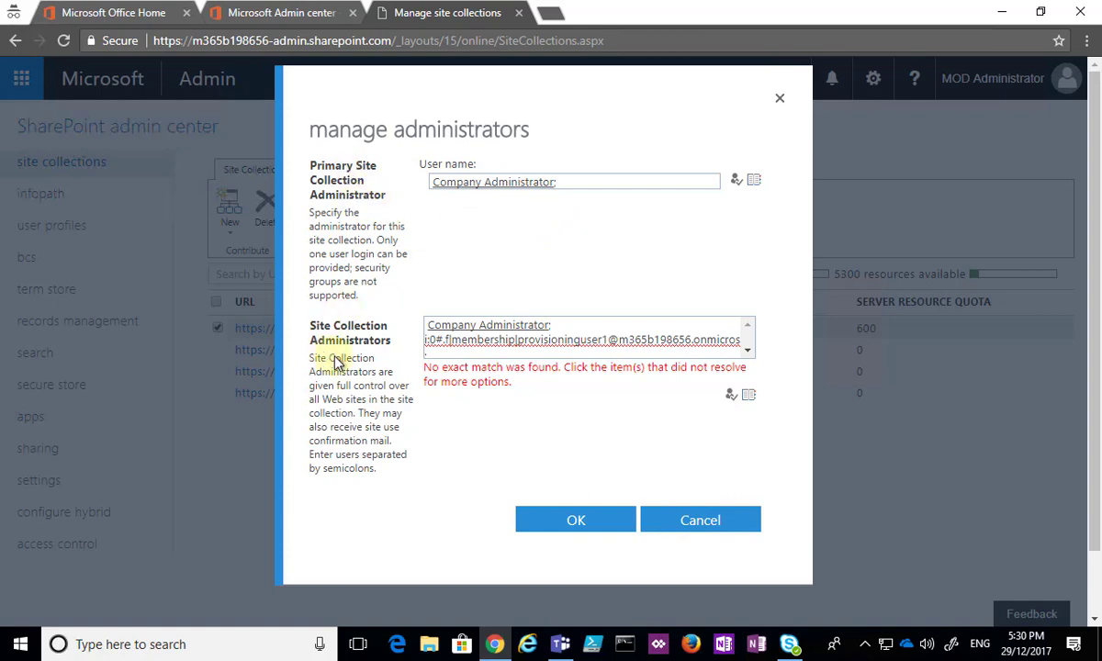
{"action": "left_click", "coordinate": [703, 528]}
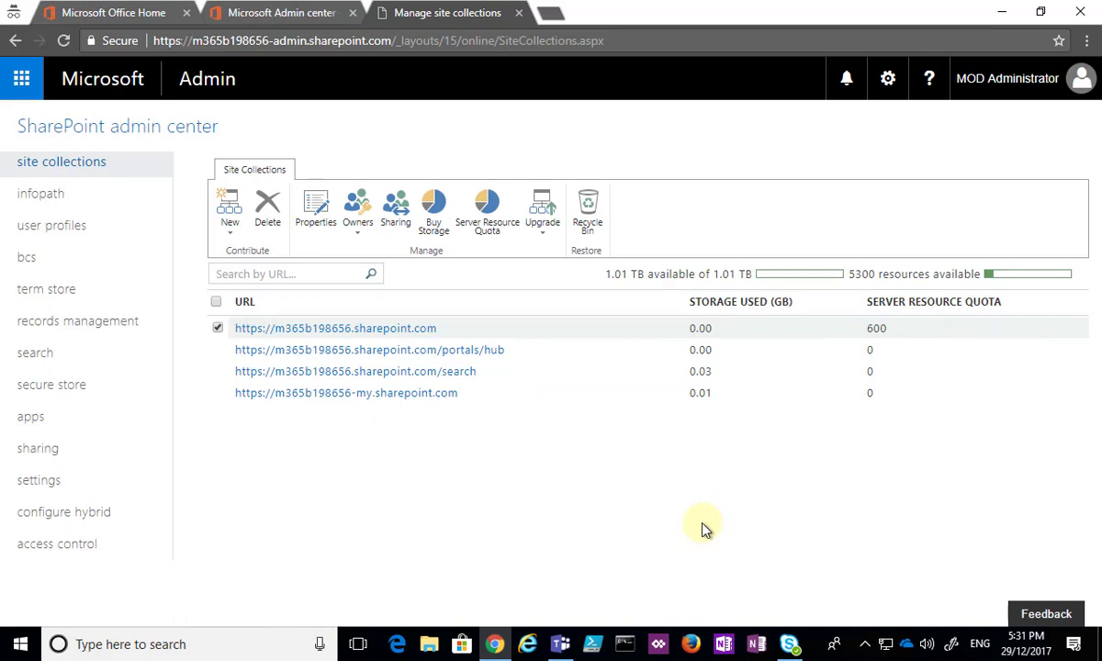
Step: Examine the template, time zone, administrator and quota options for a new private site collection, and cancel without creating it
{"action": "left_click", "coordinate": [230, 240]}
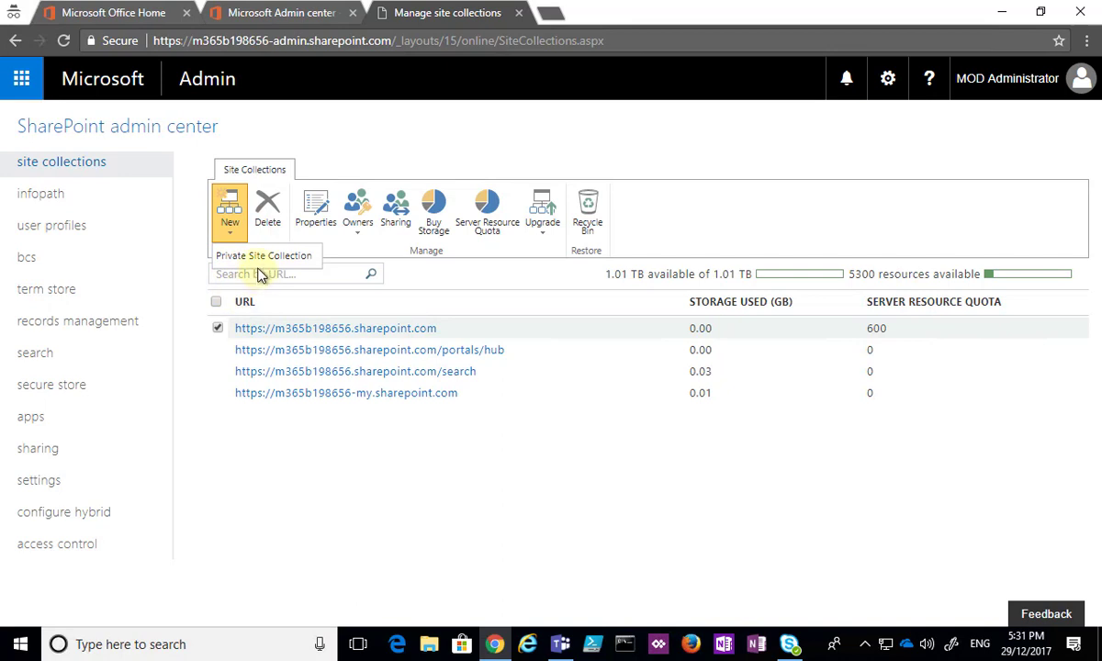
{"action": "left_click", "coordinate": [246, 255]}
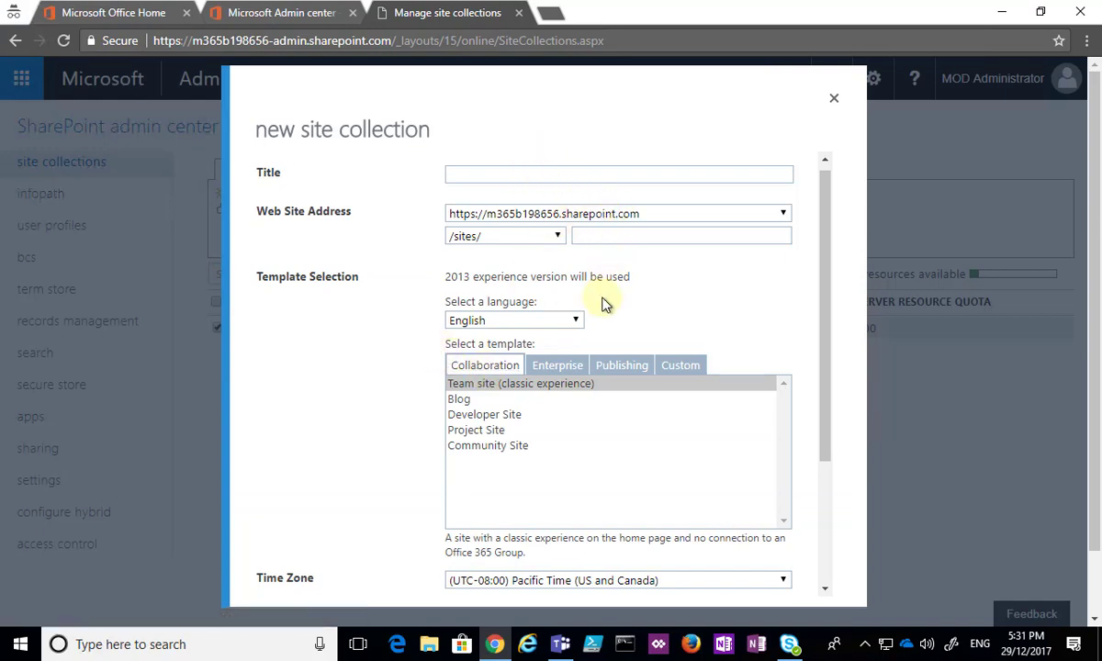
{"action": "scroll", "coordinate": [588, 340], "scroll_direction": "down", "scroll_amount": 1}
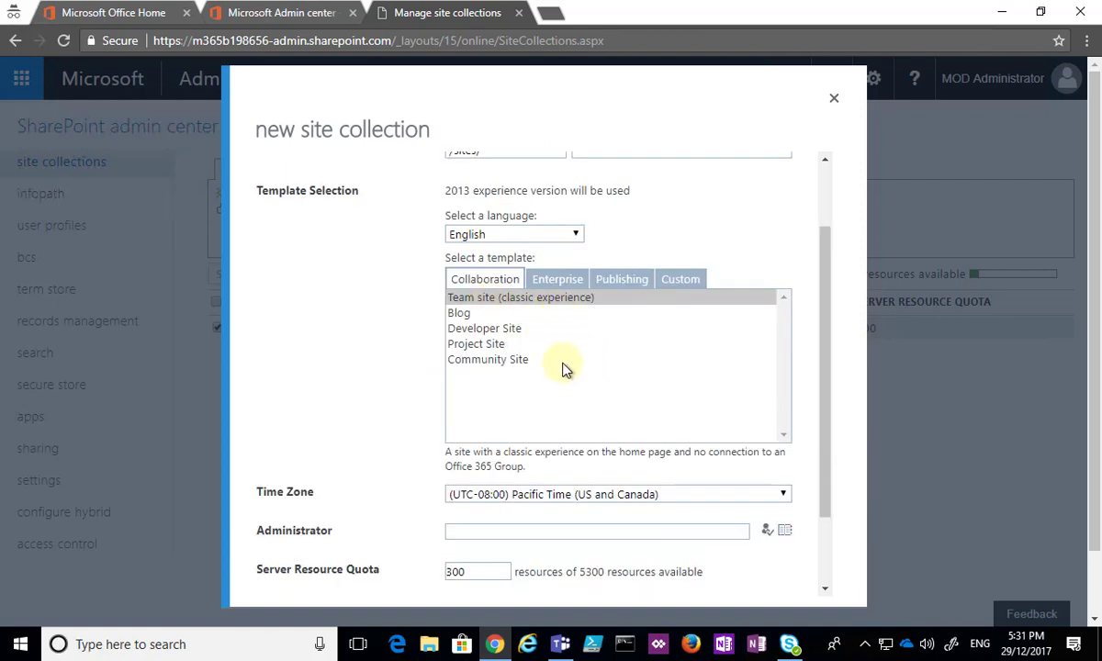
{"action": "scroll", "coordinate": [556, 368], "scroll_direction": "down", "scroll_amount": 1}
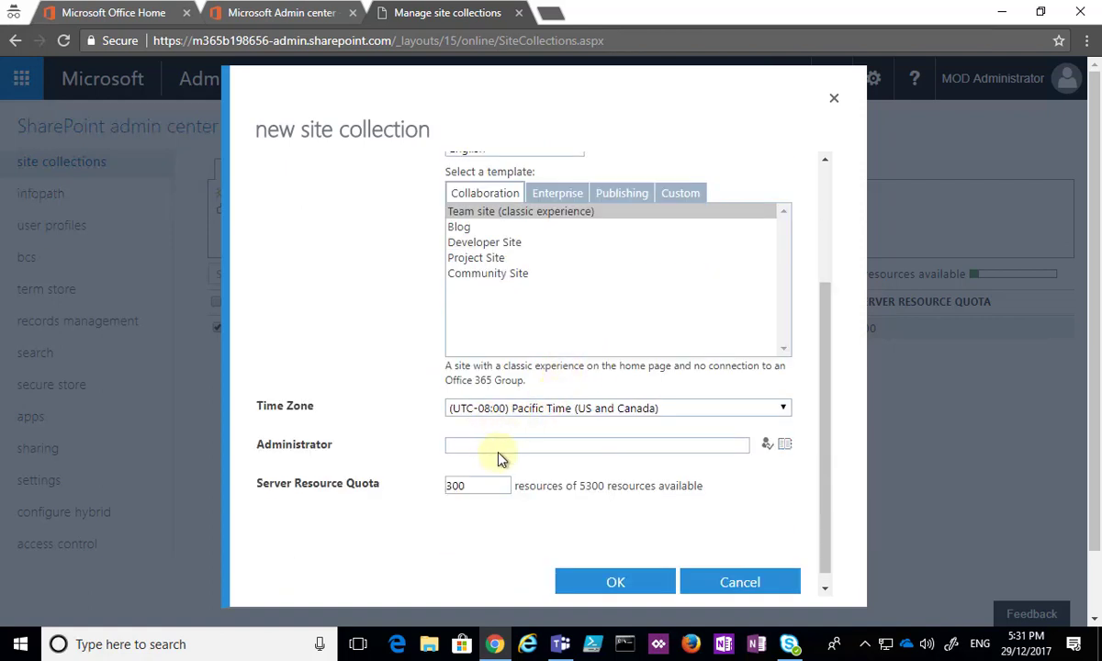
{"action": "left_click", "coordinate": [740, 584]}
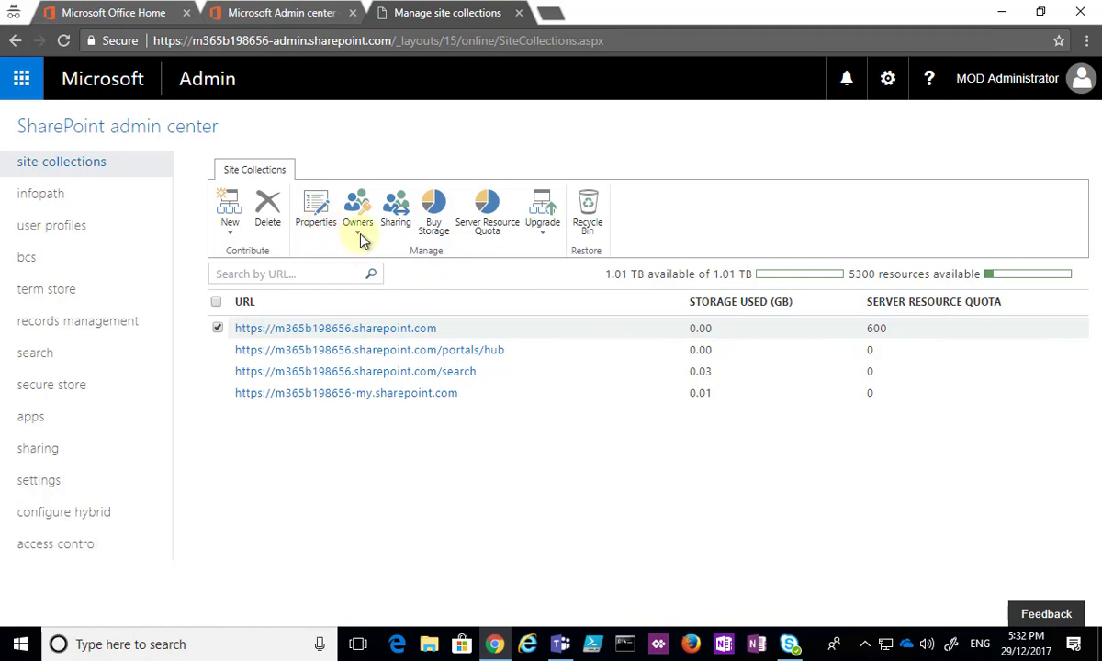
Step: Review the root site collection's external sharing, domain limit and non-owner invitation options, cancel, and deselect the site collection
{"action": "left_click", "coordinate": [397, 222]}
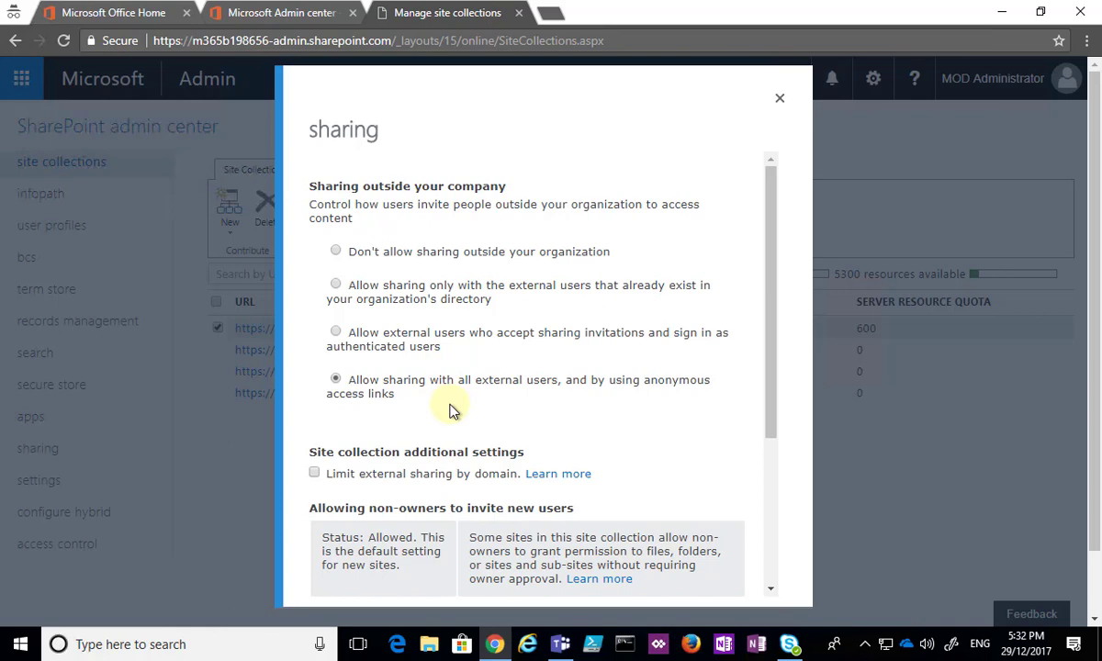
{"action": "scroll", "coordinate": [590, 432], "scroll_direction": "down", "scroll_amount": 2}
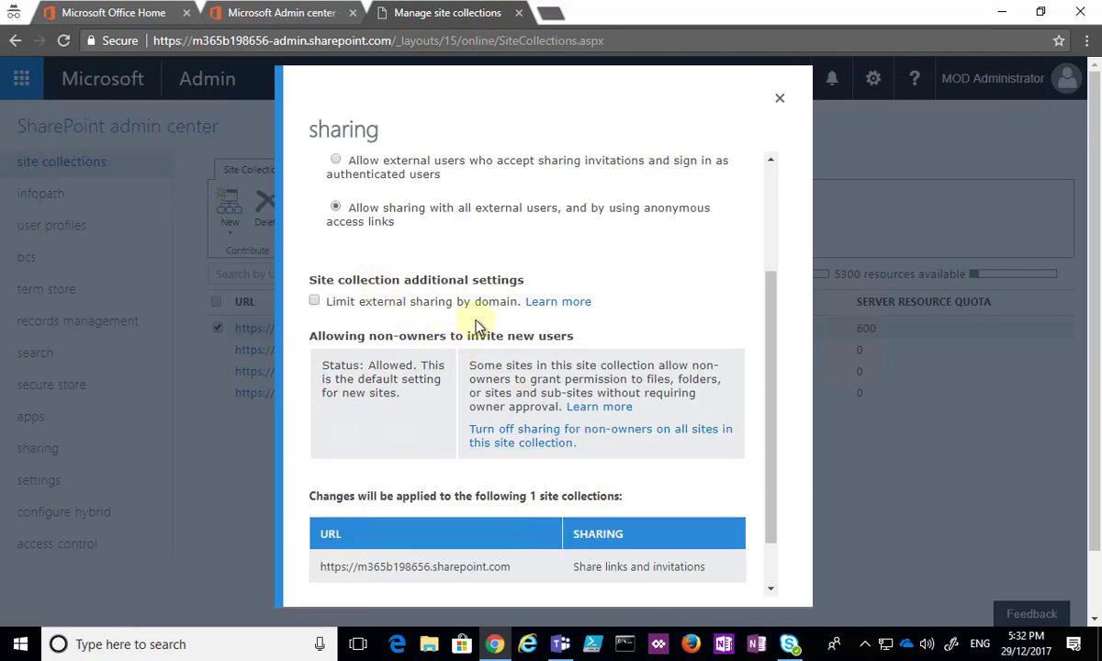
{"action": "scroll", "coordinate": [512, 321], "scroll_direction": "down", "scroll_amount": 3}
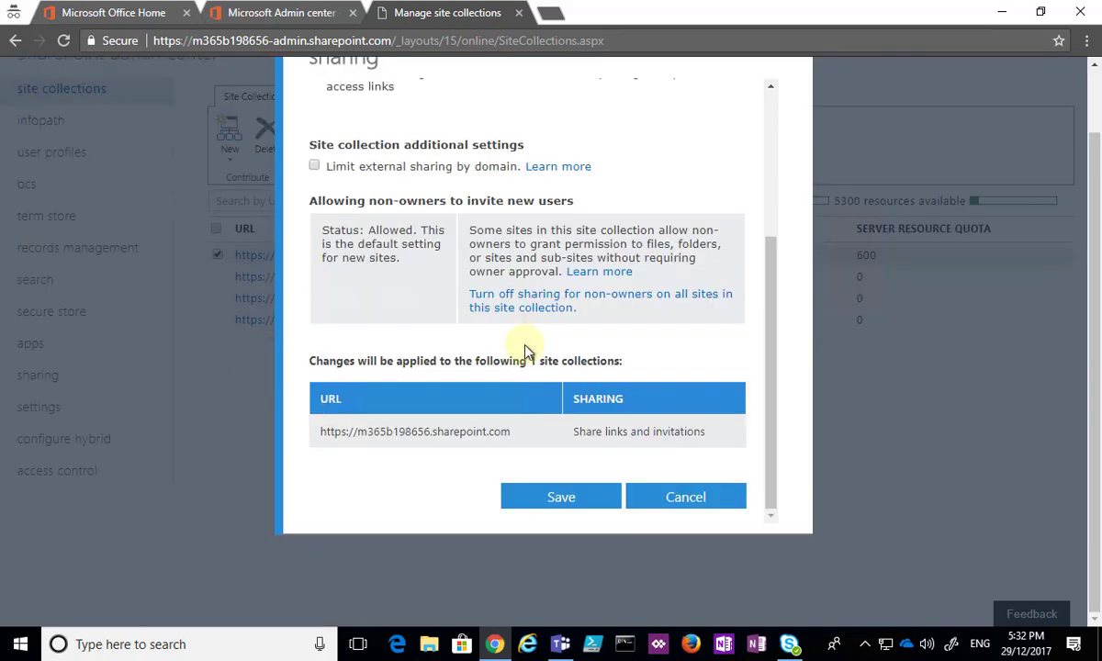
{"action": "left_click", "coordinate": [689, 500]}
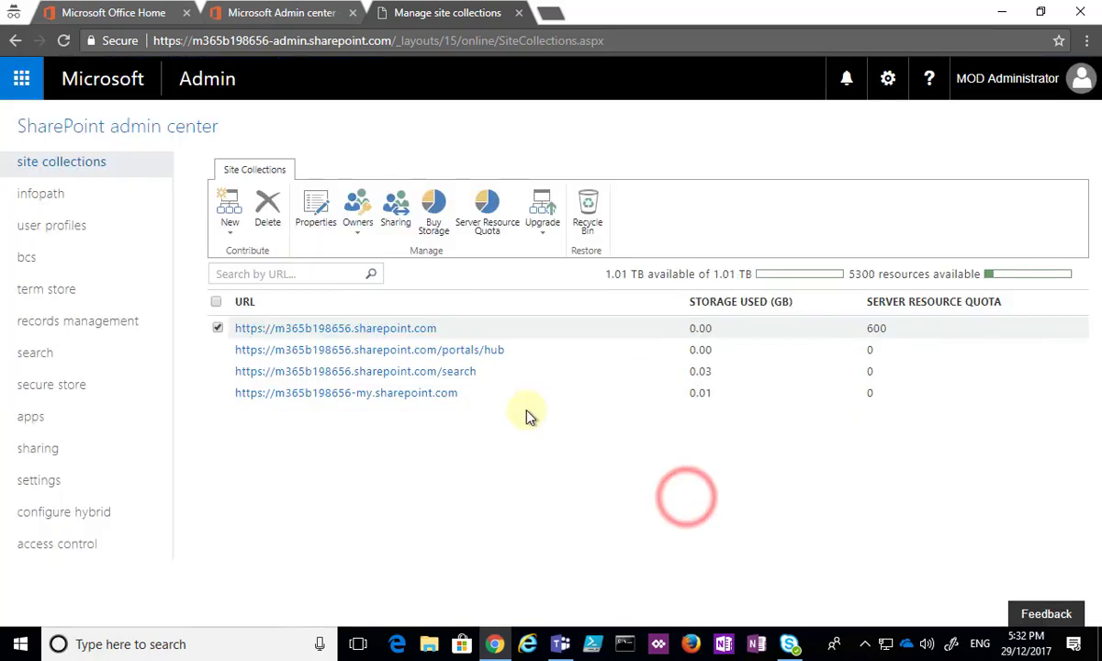
{"action": "left_click", "coordinate": [217, 328]}
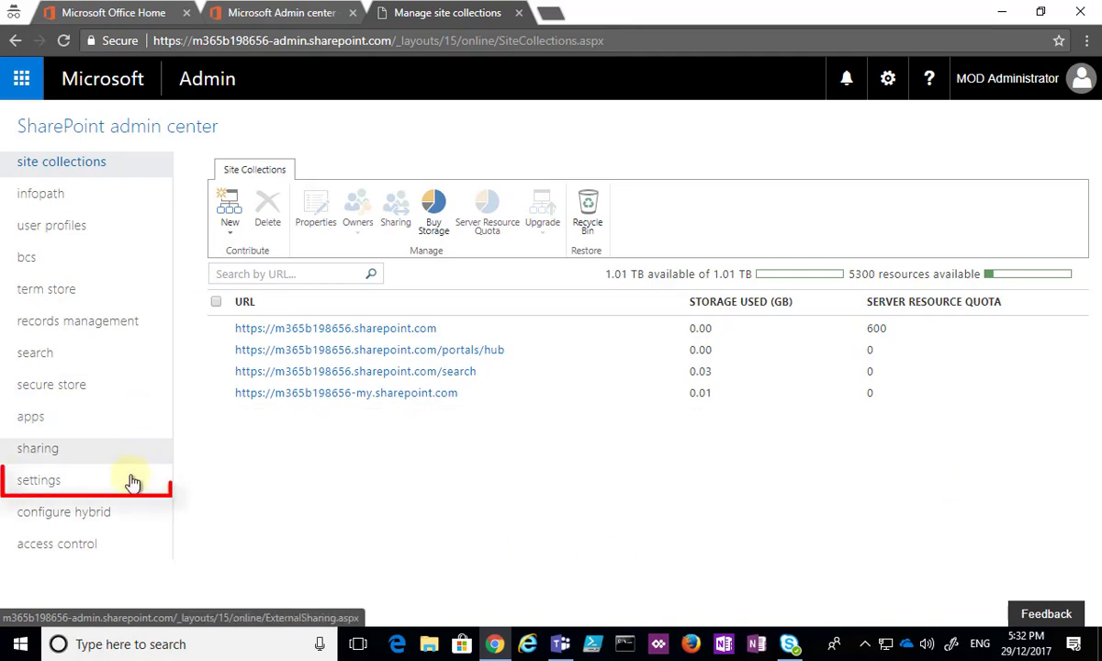
Step: Open the tenant-wide settings and set Enterprise Social Collaboration to use the Yammer.com service
{"action": "left_click", "coordinate": [51, 483]}
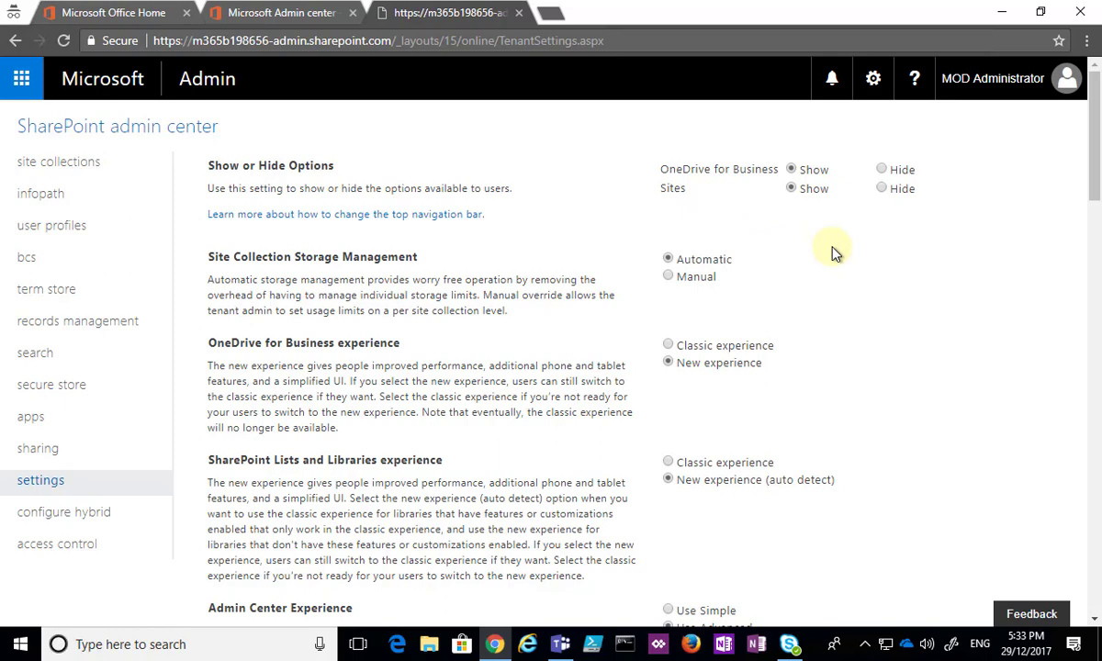
{"action": "scroll", "coordinate": [835, 253], "scroll_direction": "down", "scroll_amount": 2}
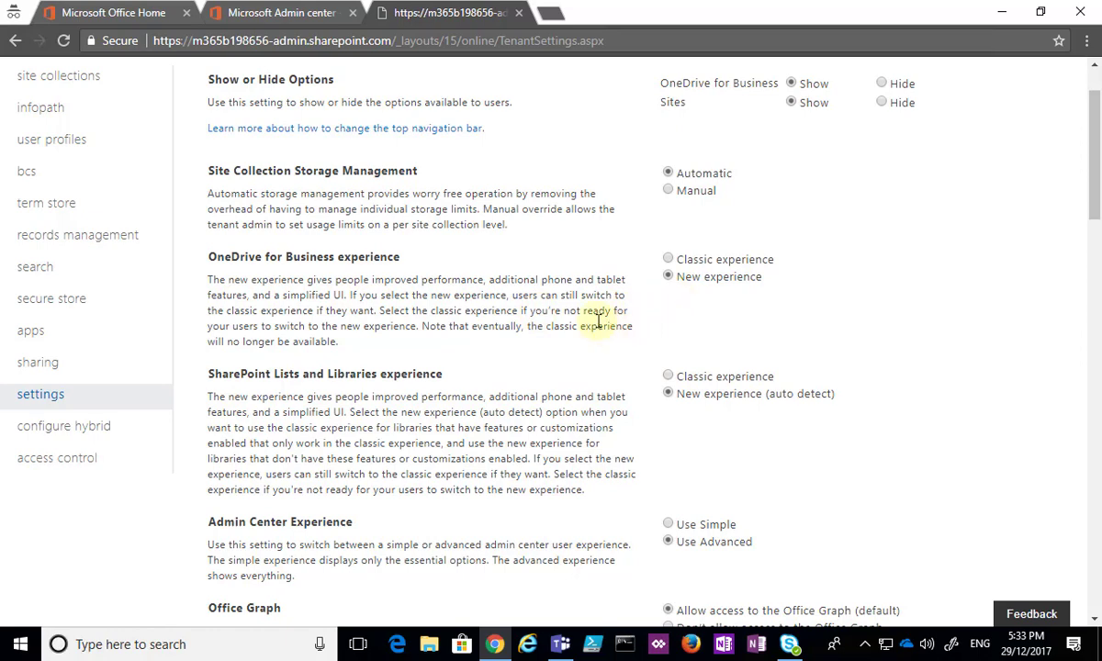
{"action": "scroll", "coordinate": [579, 312], "scroll_direction": "down", "scroll_amount": 1}
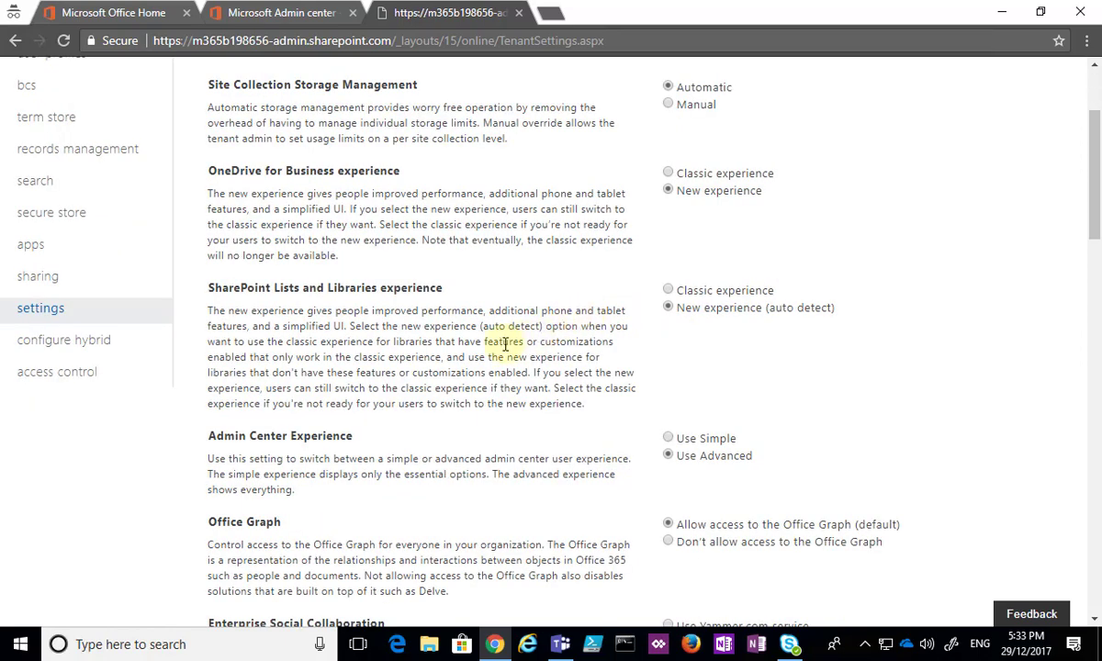
{"action": "scroll", "coordinate": [505, 343], "scroll_direction": "down", "scroll_amount": 1}
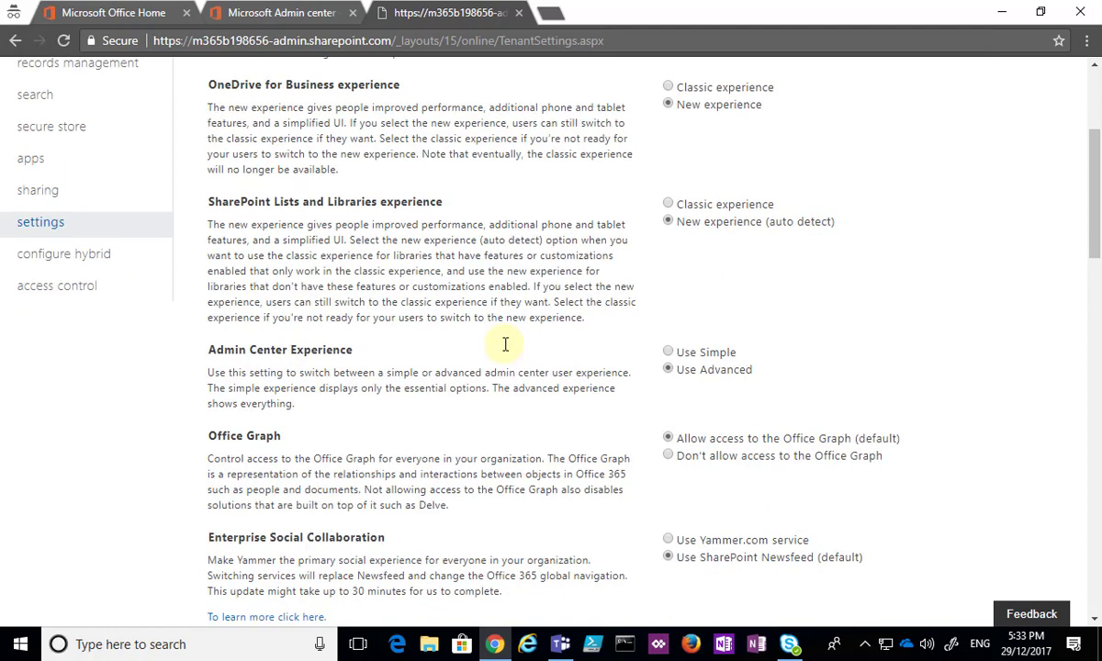
{"action": "scroll", "coordinate": [505, 344], "scroll_direction": "down", "scroll_amount": 1}
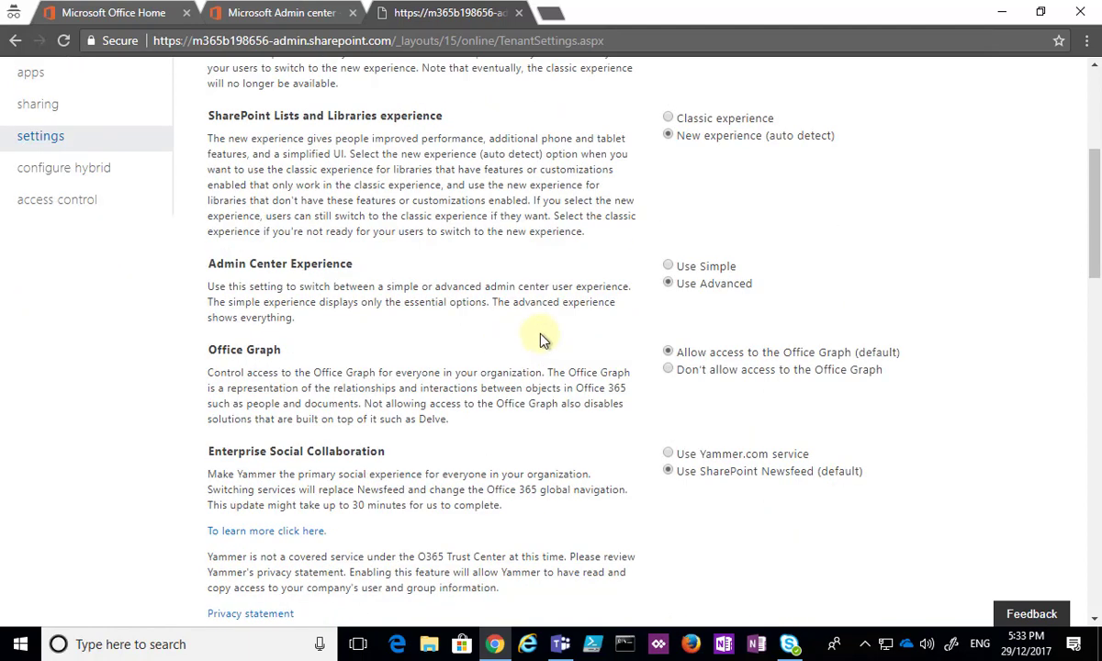
{"action": "scroll", "coordinate": [395, 368], "scroll_direction": "down", "scroll_amount": 1}
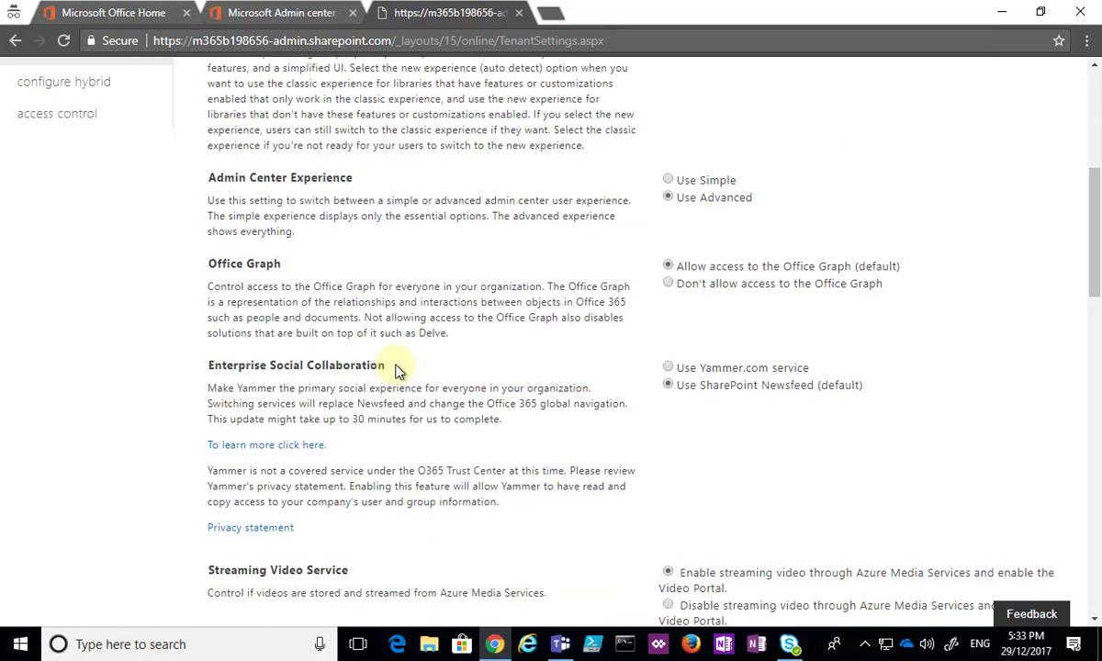
{"action": "scroll", "coordinate": [459, 390], "scroll_direction": "down", "scroll_amount": 2}
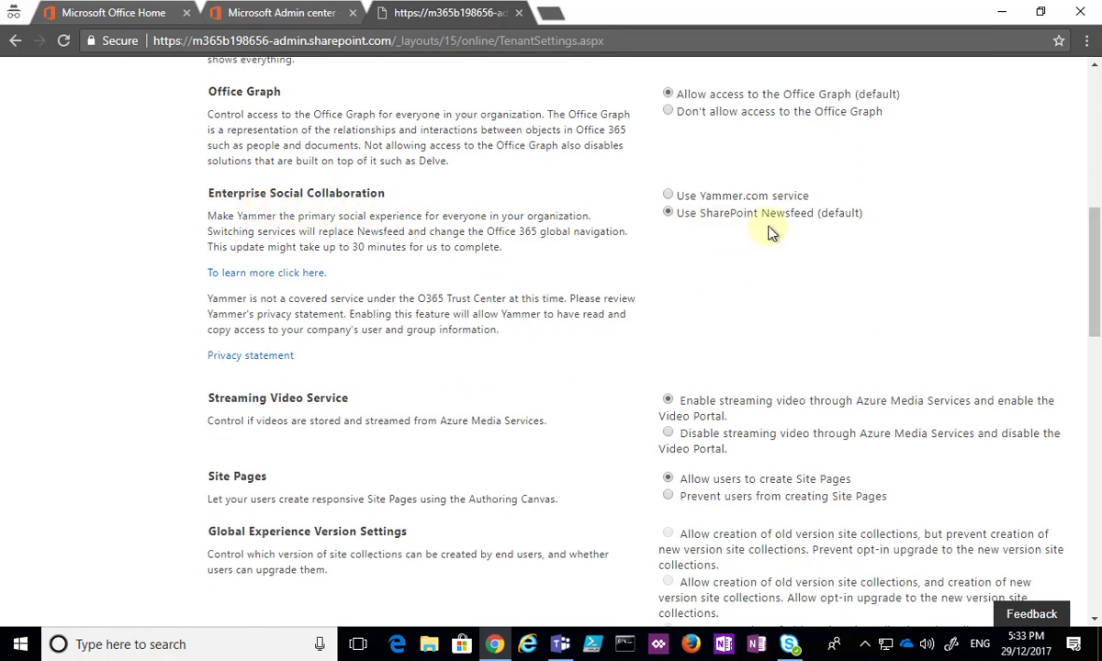
{"action": "left_click", "coordinate": [668, 197]}
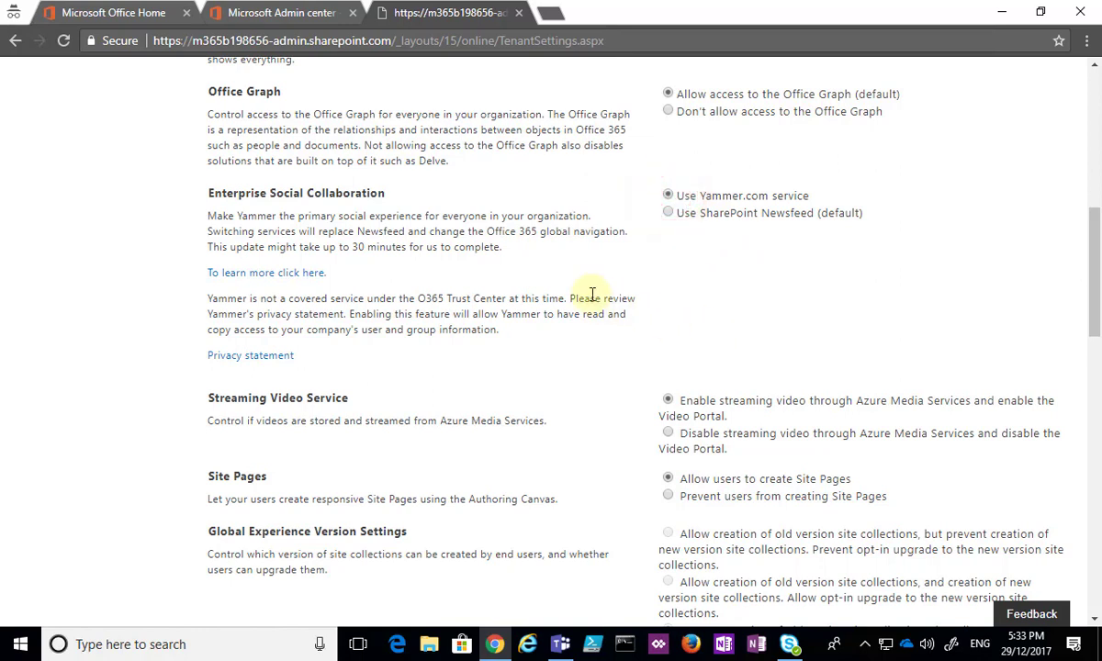
Step: Review the remaining tenant settings from Streaming Video Service to Comments on Site Pages, and save the settings
{"action": "scroll", "coordinate": [592, 295], "scroll_direction": "down", "scroll_amount": 1}
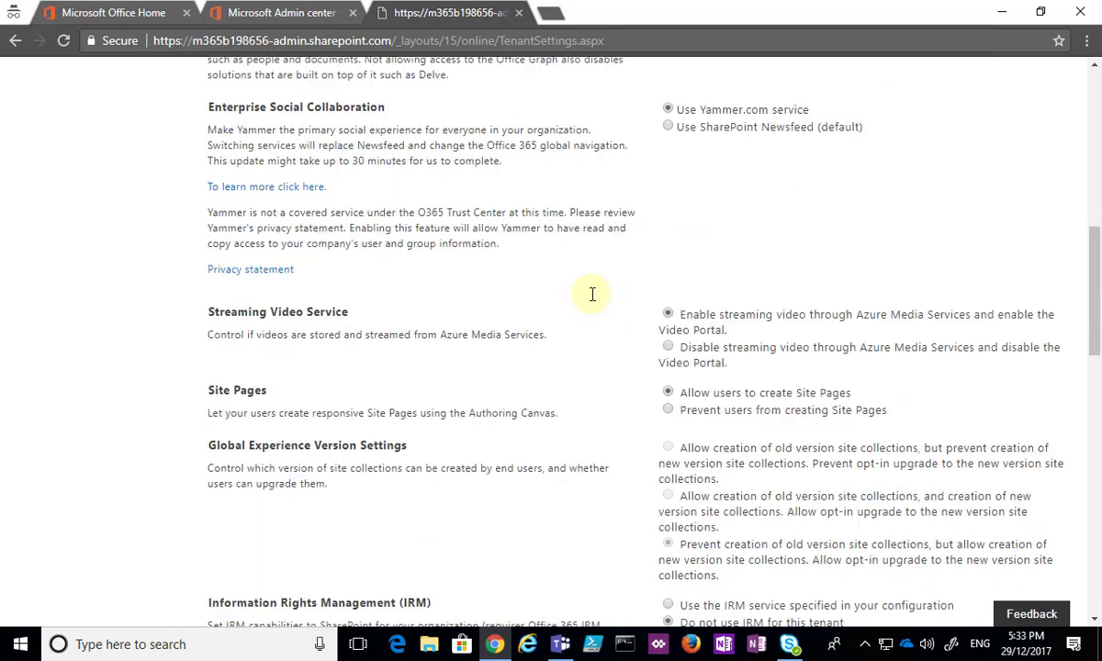
{"action": "scroll", "coordinate": [593, 295], "scroll_direction": "down", "scroll_amount": 1}
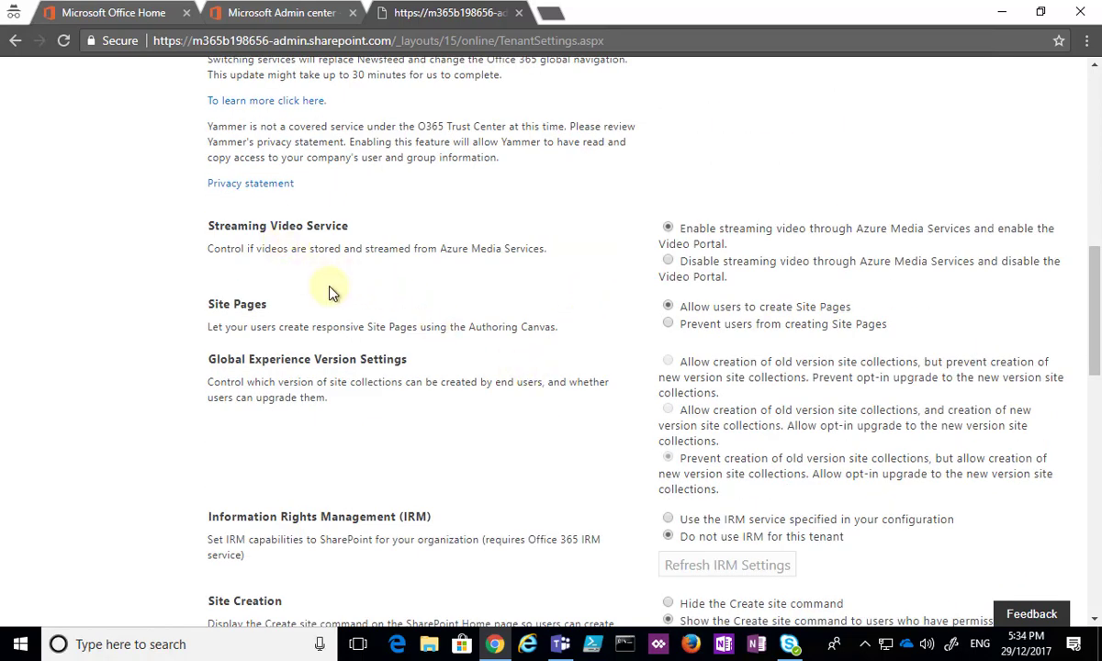
{"action": "scroll", "coordinate": [336, 291], "scroll_direction": "down", "scroll_amount": 1}
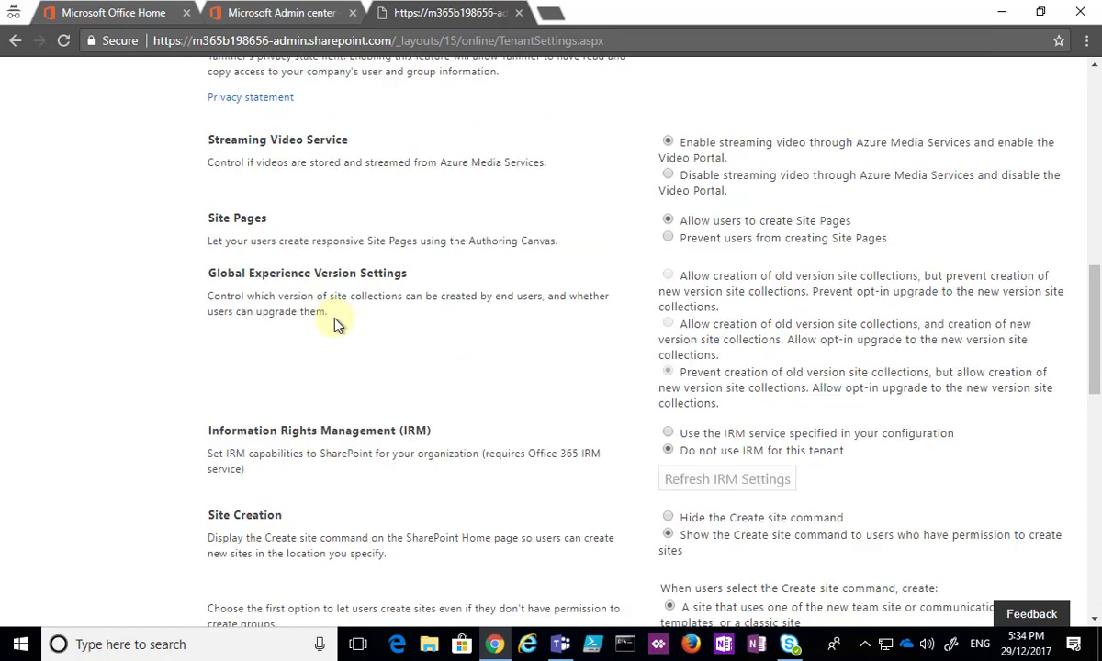
{"action": "scroll", "coordinate": [336, 323], "scroll_direction": "down", "scroll_amount": 1}
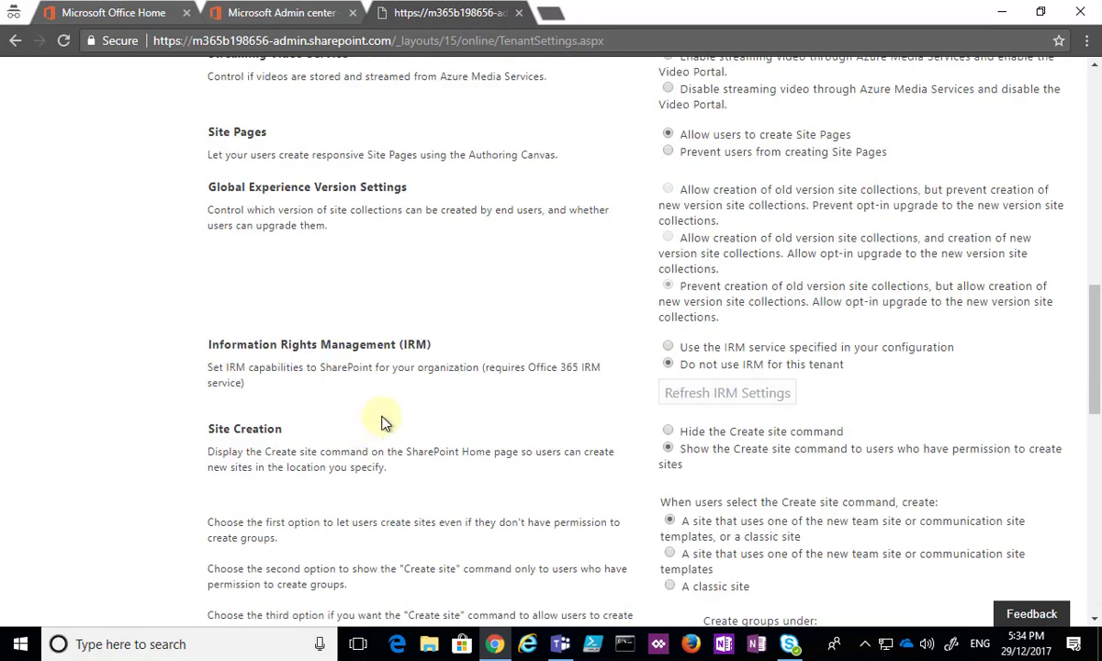
{"action": "scroll", "coordinate": [384, 381], "scroll_direction": "down", "scroll_amount": 2}
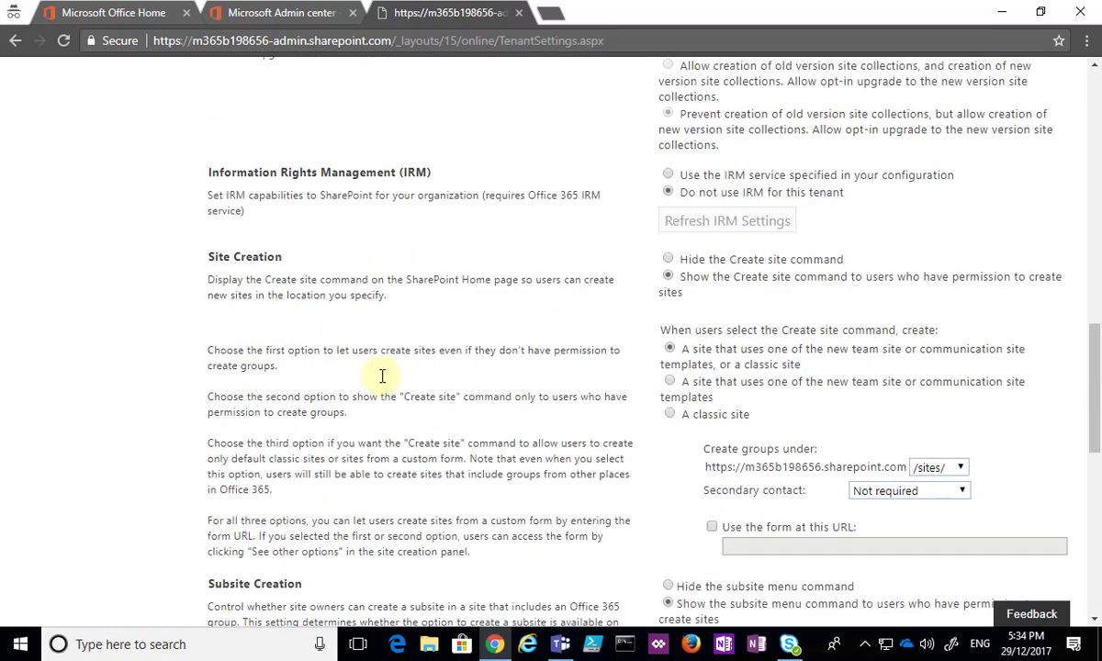
{"action": "scroll", "coordinate": [383, 375], "scroll_direction": "down", "scroll_amount": 2}
{"action": "scroll", "coordinate": [320, 444], "scroll_direction": "down", "scroll_amount": 2}
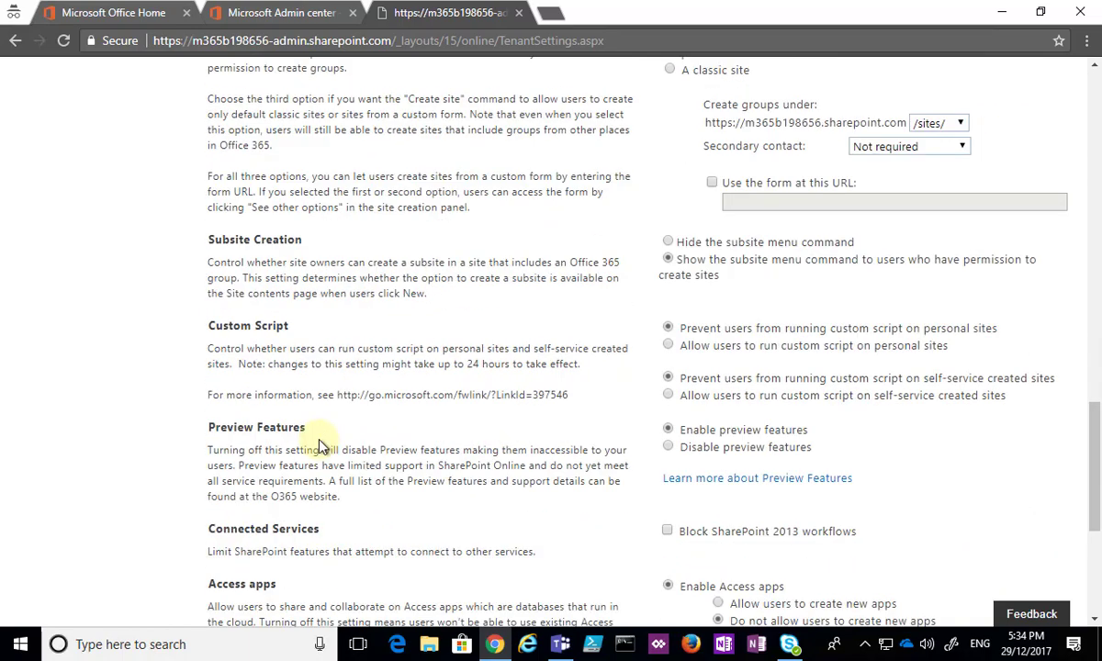
{"action": "scroll", "coordinate": [319, 445], "scroll_direction": "down", "scroll_amount": 3}
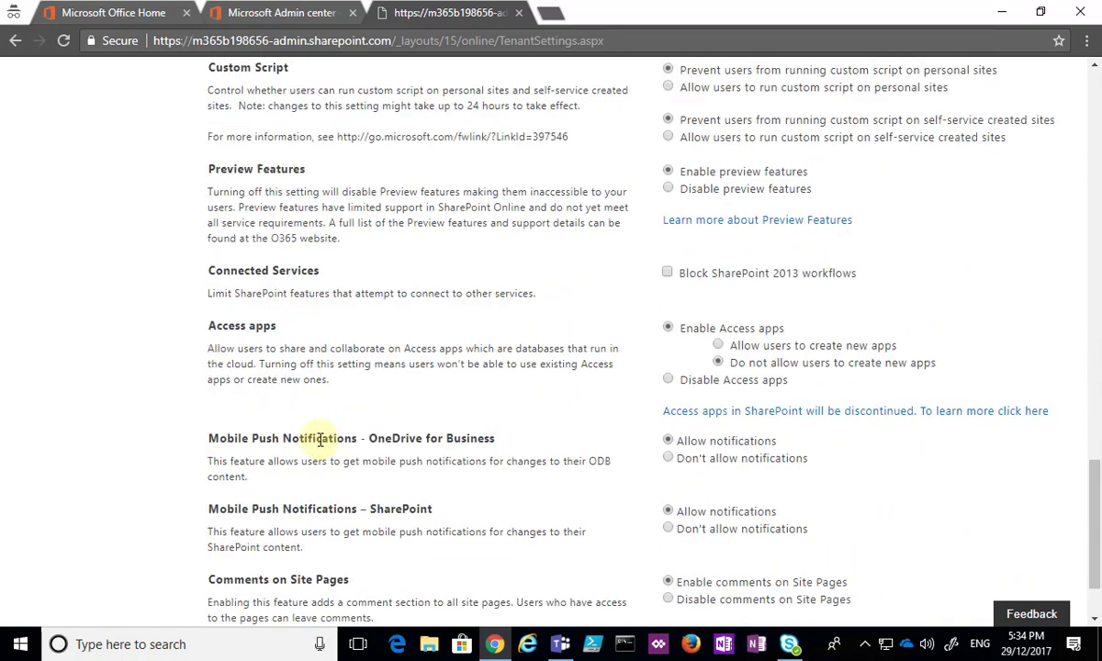
{"action": "scroll", "coordinate": [320, 439], "scroll_direction": "down", "scroll_amount": 1}
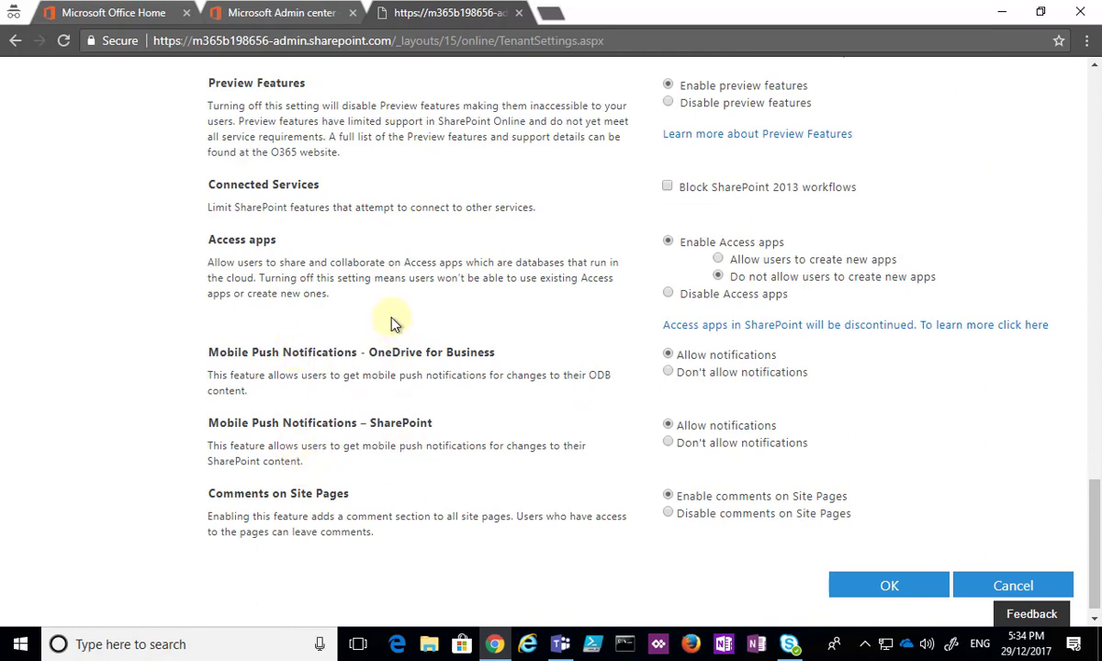
{"action": "left_click", "coordinate": [887, 588]}
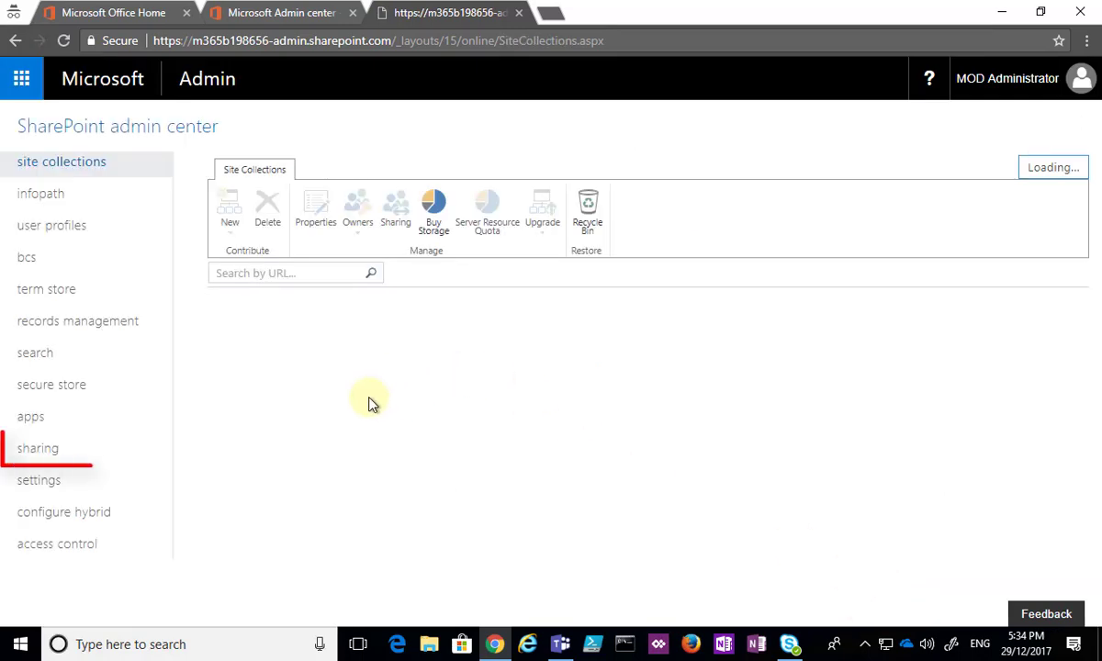
Step: Review the tenant-wide external sharing, default link, additional and notification settings, and cancel without changing them
{"action": "left_click", "coordinate": [44, 450]}
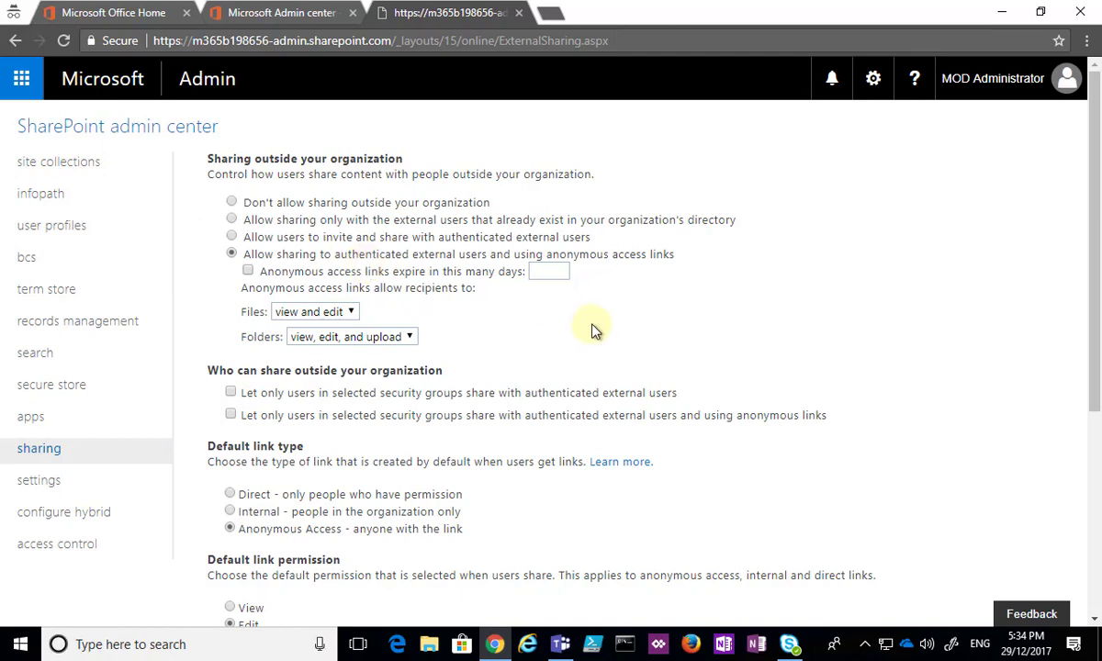
{"action": "scroll", "coordinate": [593, 331], "scroll_direction": "down", "scroll_amount": 1}
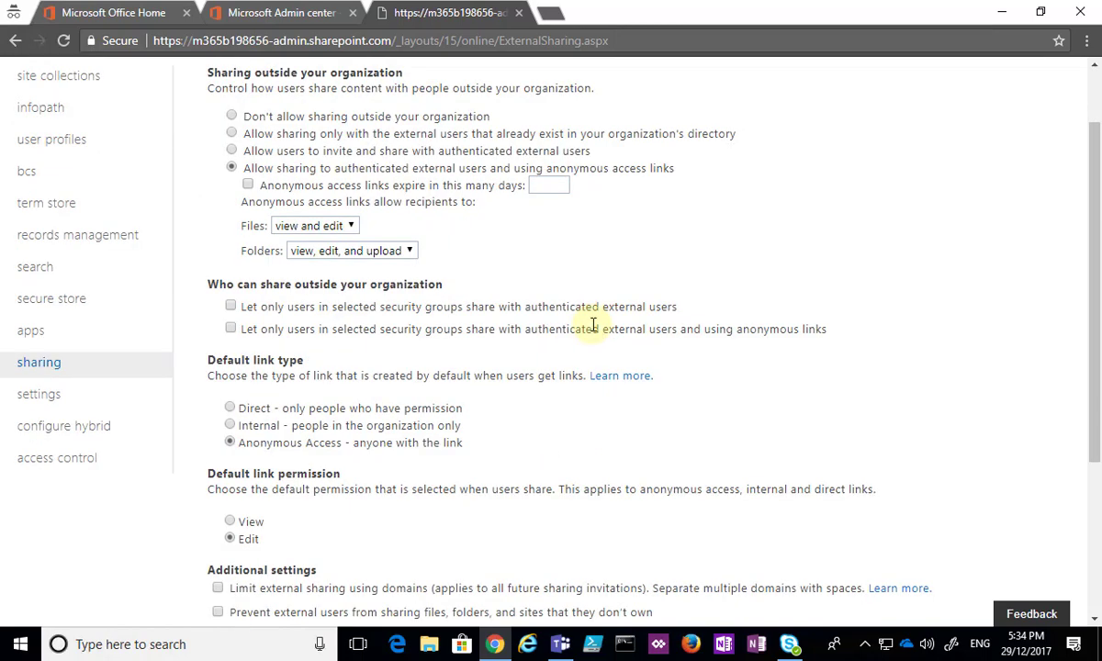
{"action": "scroll", "coordinate": [593, 326], "scroll_direction": "down", "scroll_amount": 2}
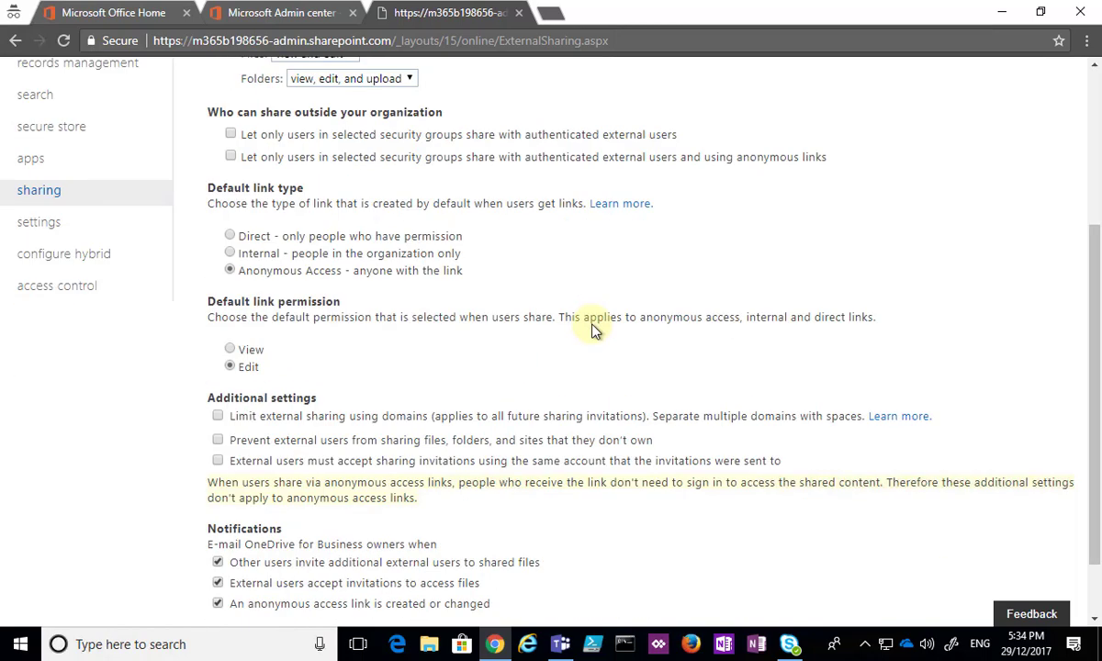
{"action": "scroll", "coordinate": [593, 330], "scroll_direction": "down", "scroll_amount": 1}
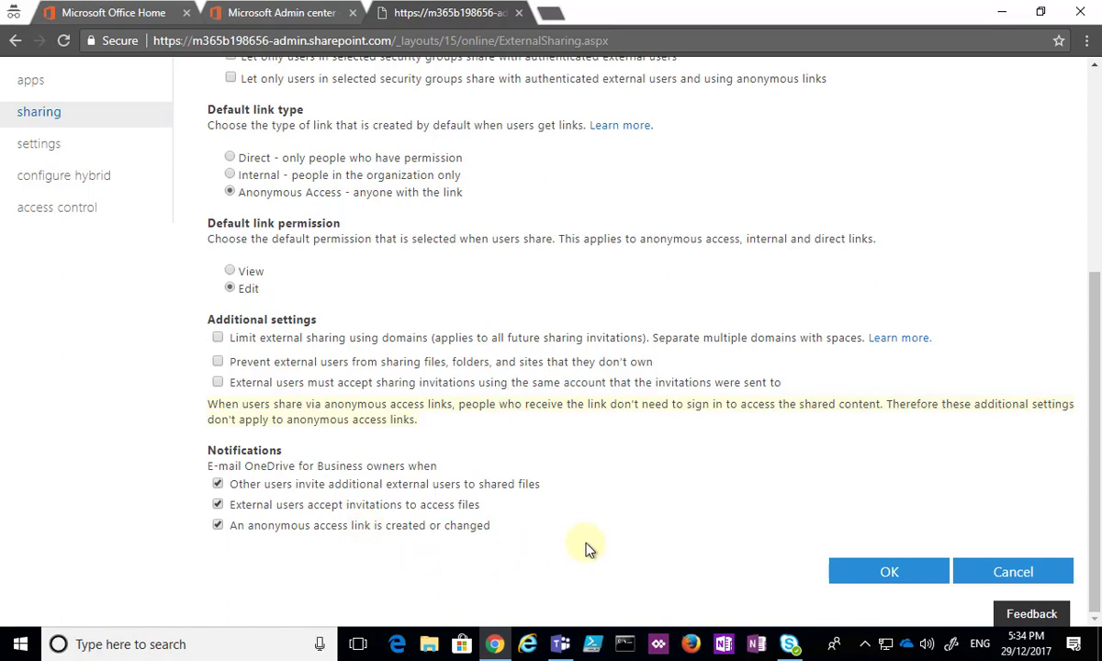
{"action": "left_click", "coordinate": [1008, 572]}
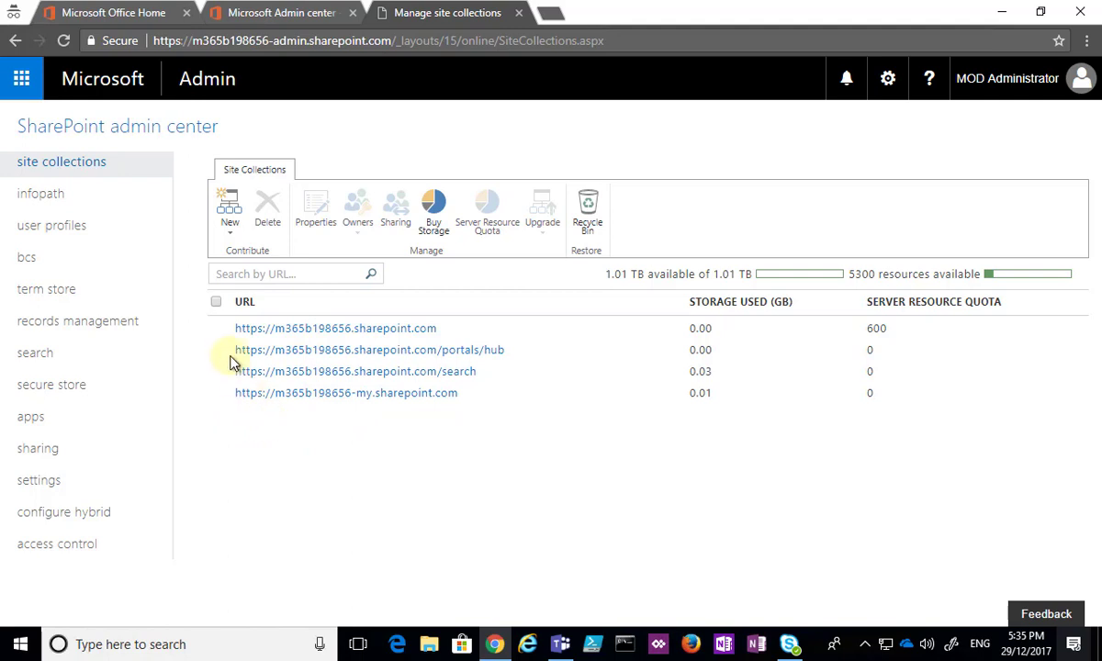
Step: Select the root site collection, view its options for sharing outside the company, and close them unchanged
{"action": "left_click", "coordinate": [223, 331]}
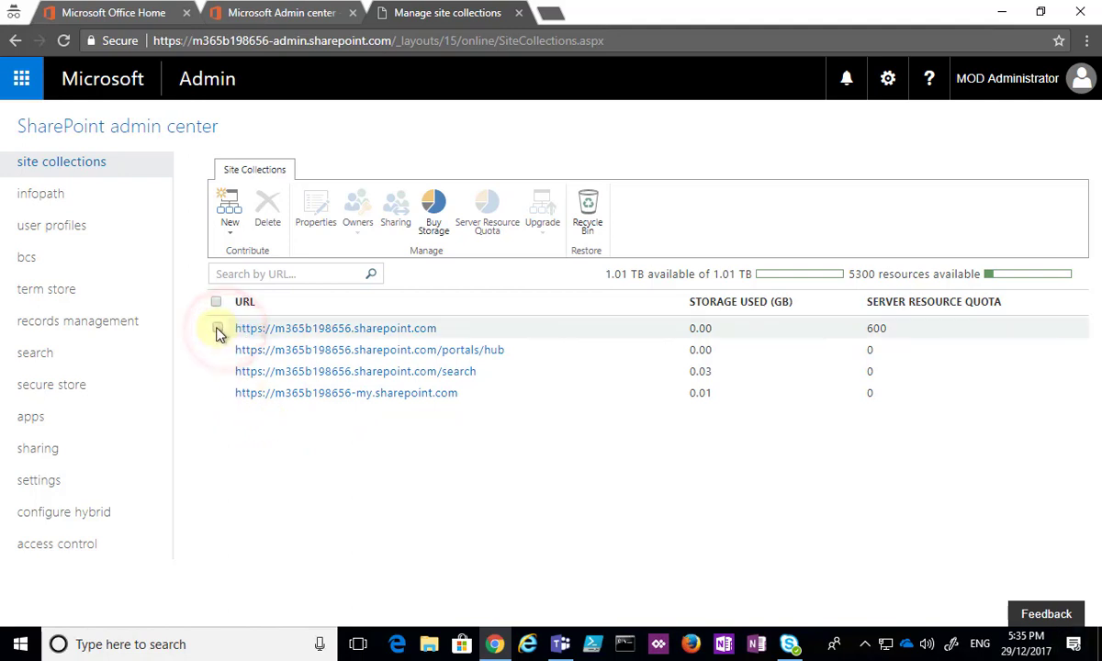
{"action": "left_click", "coordinate": [217, 328]}
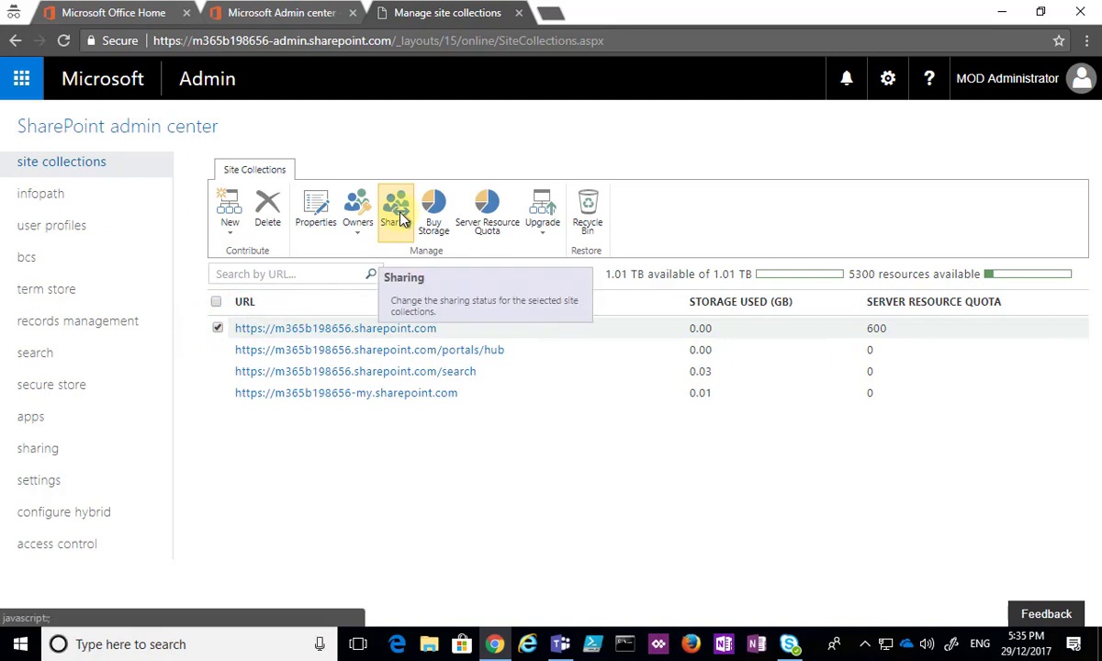
{"action": "left_click", "coordinate": [397, 216]}
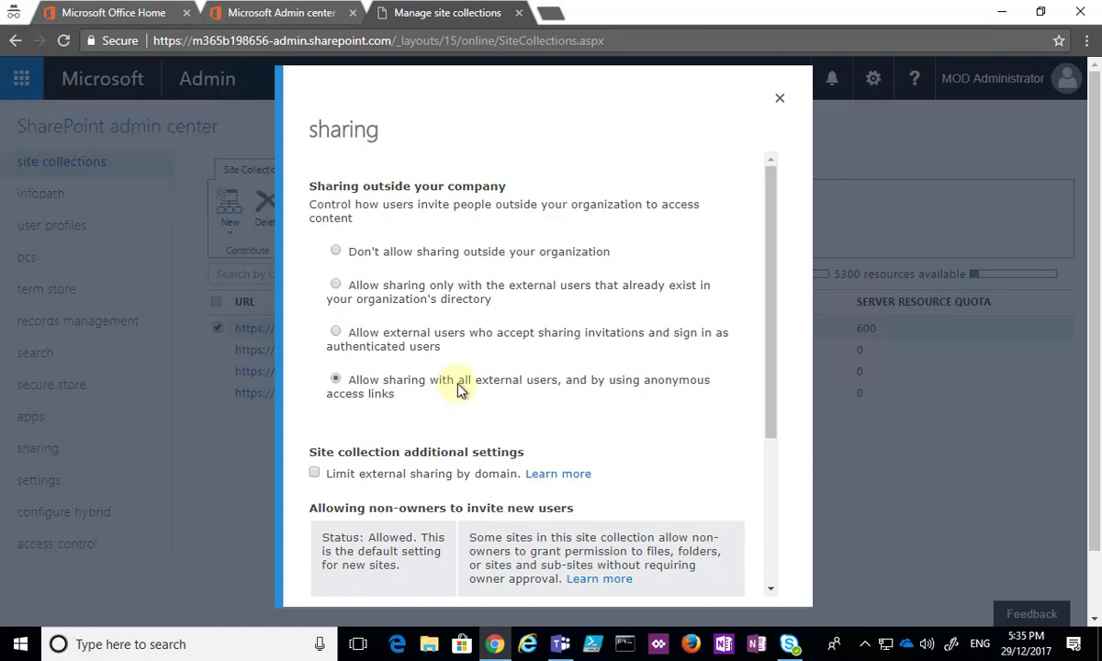
{"action": "left_click", "coordinate": [780, 103]}
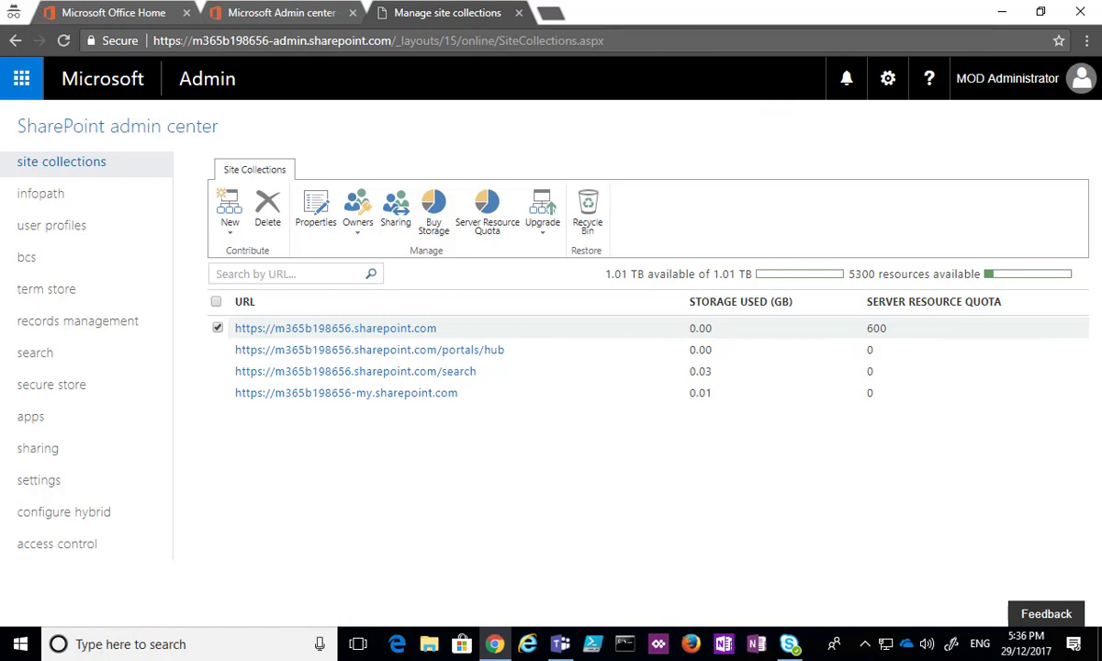
Step: Revisit the Office home page and the Microsoft admin center's SharePoint entry, and return to the site collections page
{"action": "left_click", "coordinate": [104, 12]}
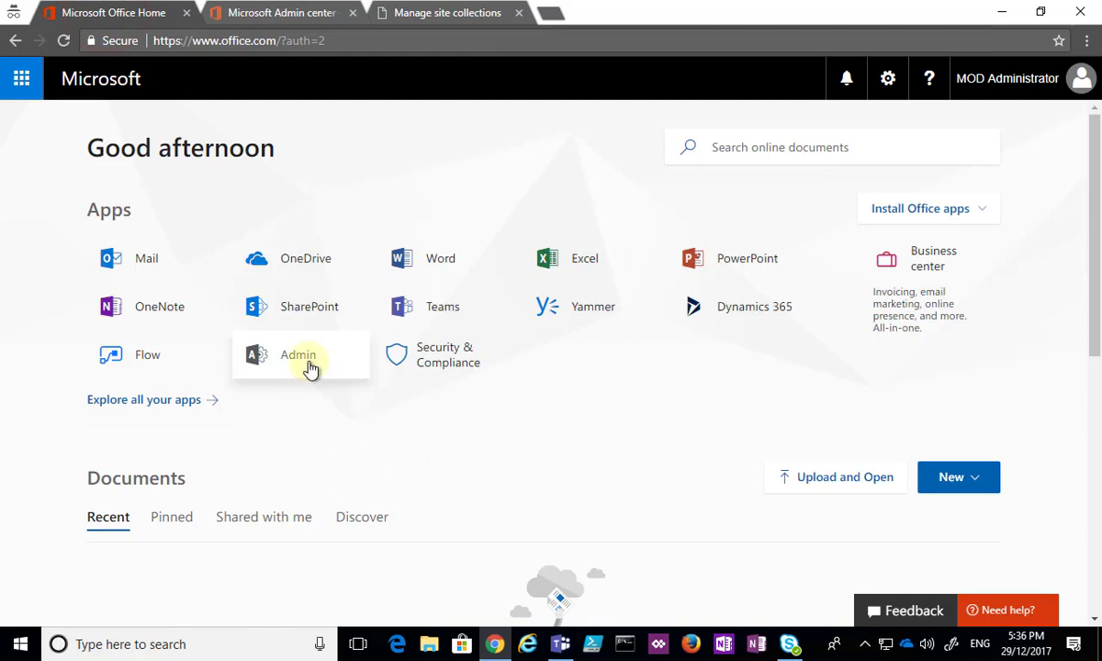
{"action": "left_click", "coordinate": [267, 20]}
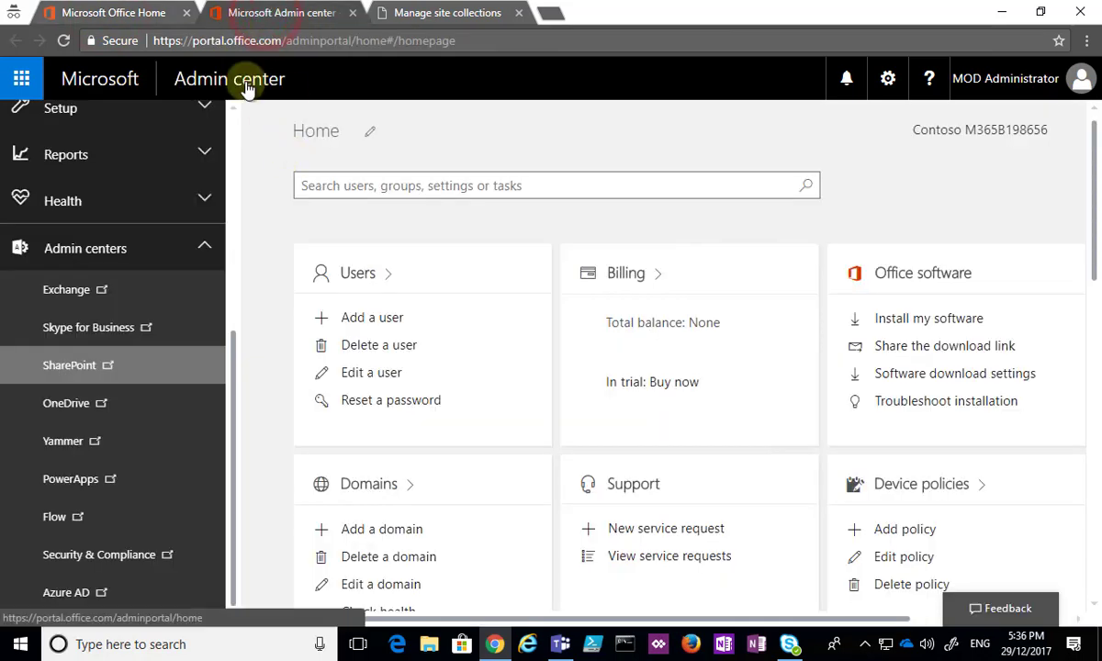
{"action": "left_click", "coordinate": [91, 375]}
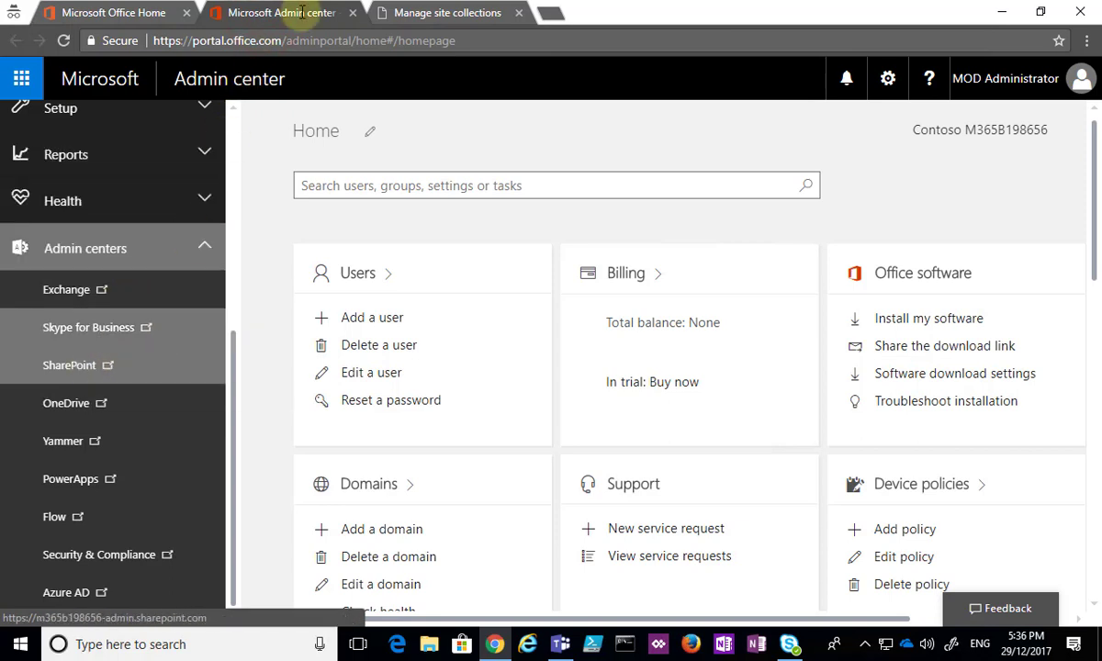
{"action": "left_click", "coordinate": [423, 15]}
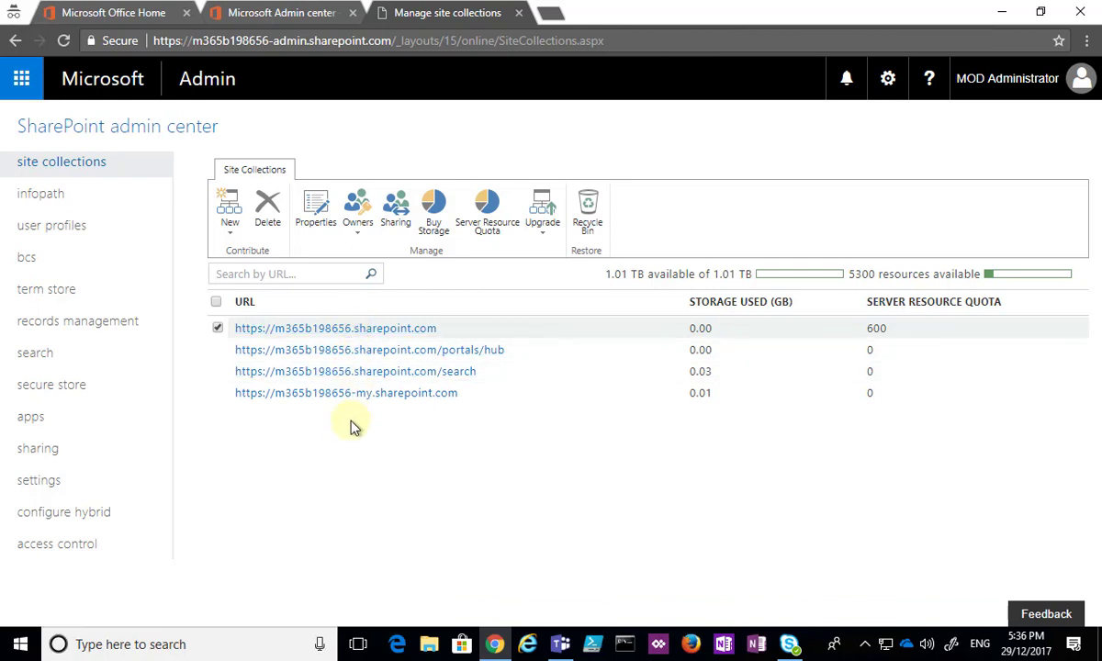
Step: View the available type of new site collection and dismiss the choice without creating one
{"action": "left_click", "coordinate": [229, 235]}
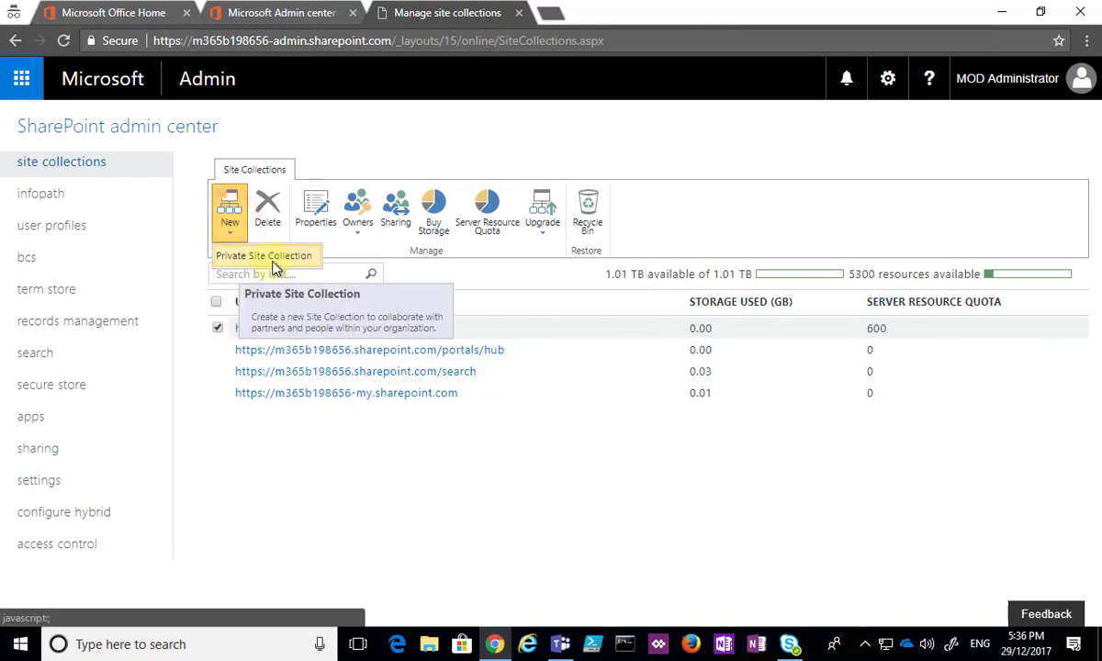
{"action": "left_click", "coordinate": [381, 138]}
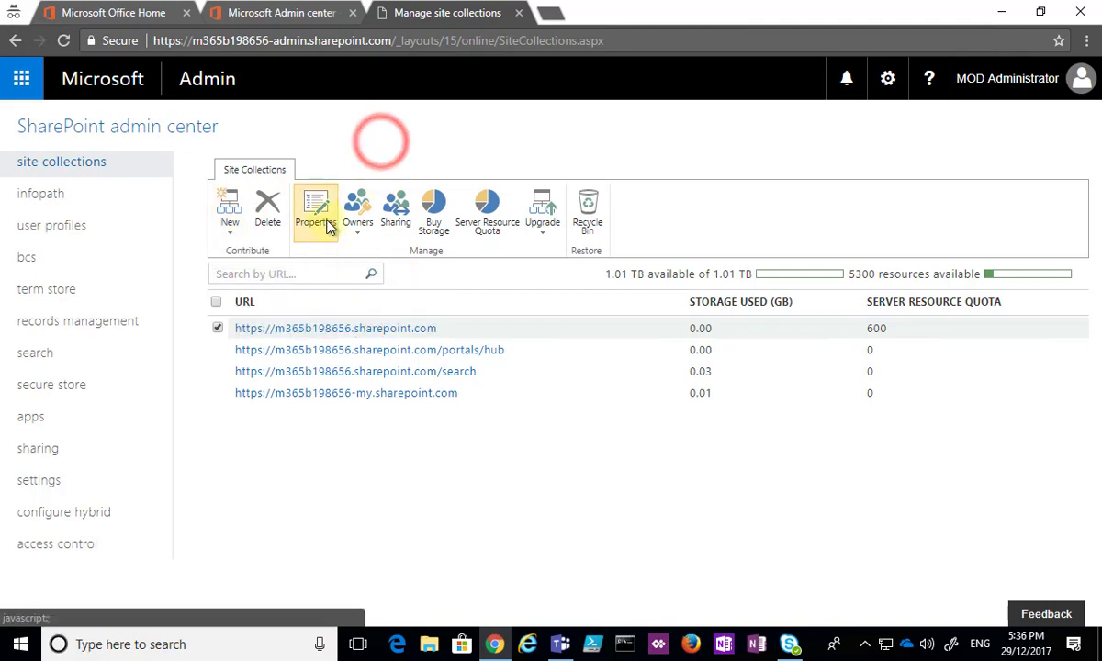